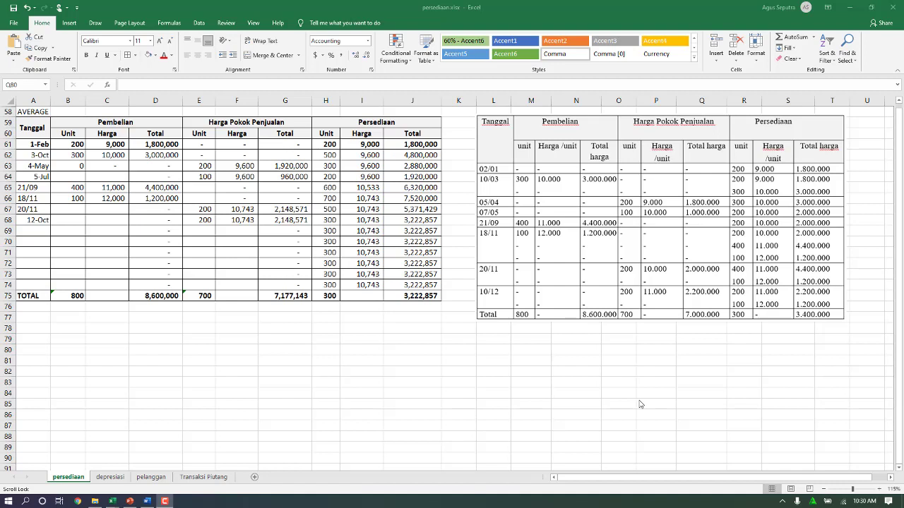
- Shift the pasted reference table picture a few pixels right and down beside the card
{"action": "left_click", "coordinate": [678, 219]}
{"action": "left_click_drag", "start_coordinate": [678, 217], "coordinate": [680, 220]}
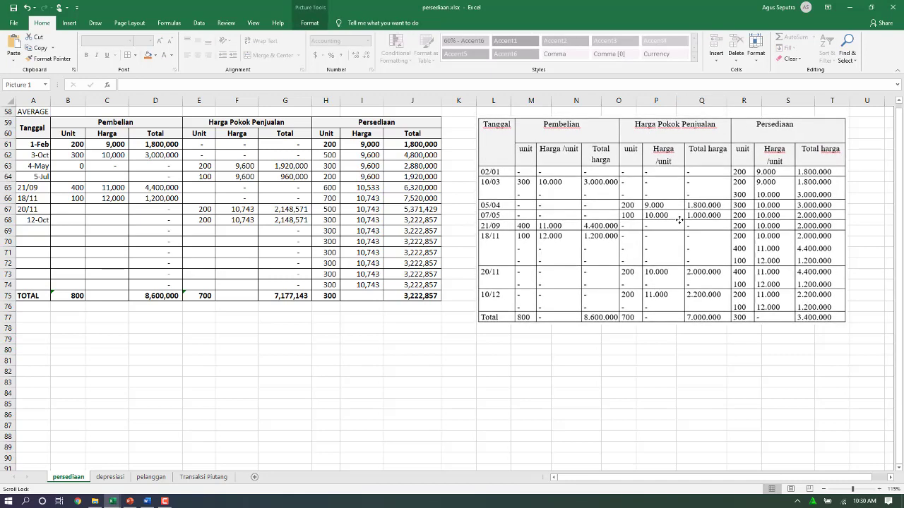
{"action": "left_click_drag", "start_coordinate": [680, 220], "coordinate": [679, 221]}
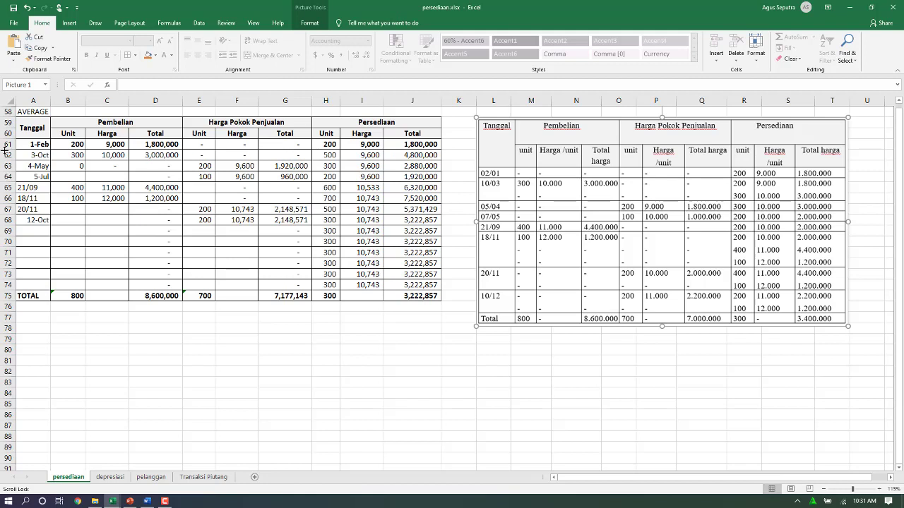
- Enter 3-Oct formulas: H62 =B62+H61-E62 (500 units) and I62 =(I61+D62-G62)/H62 (9,600)
{"action": "left_click", "coordinate": [27, 144]}
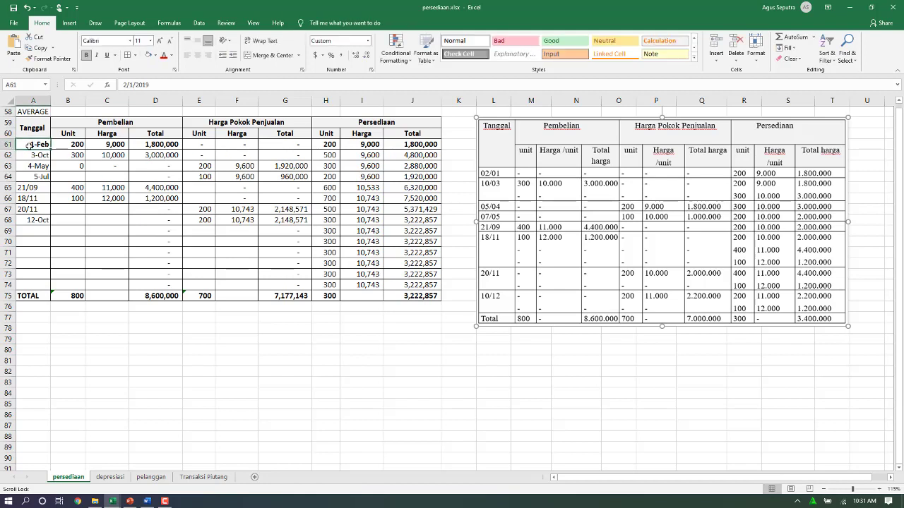
{"action": "left_click", "coordinate": [7, 144]}
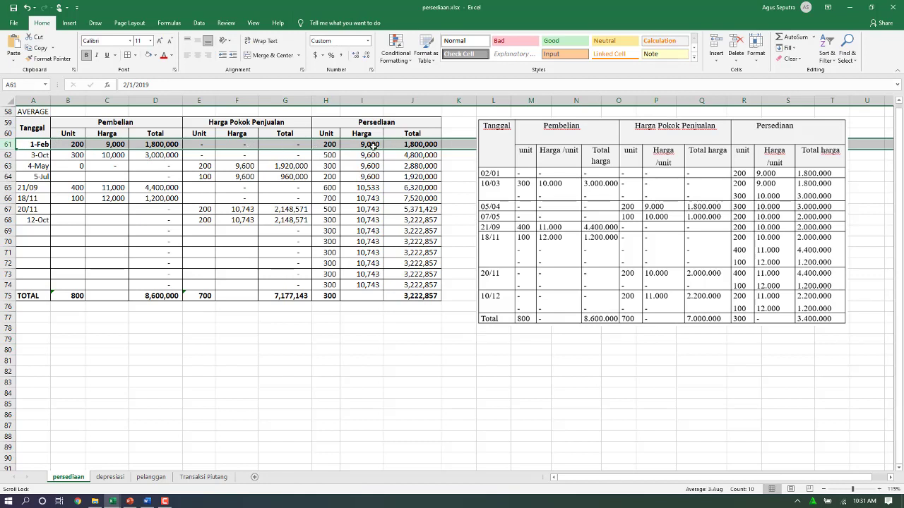
{"action": "left_click", "coordinate": [330, 154]}
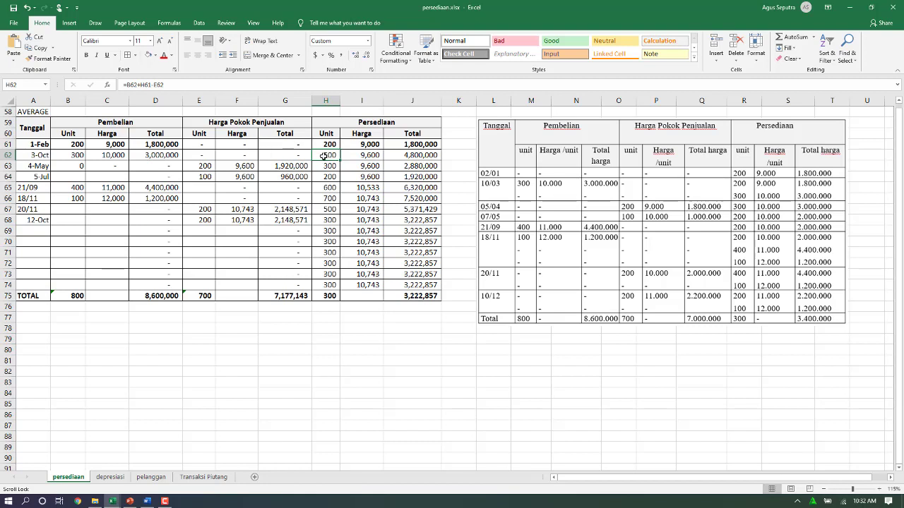
{"action": "double_click", "coordinate": [325, 155]}
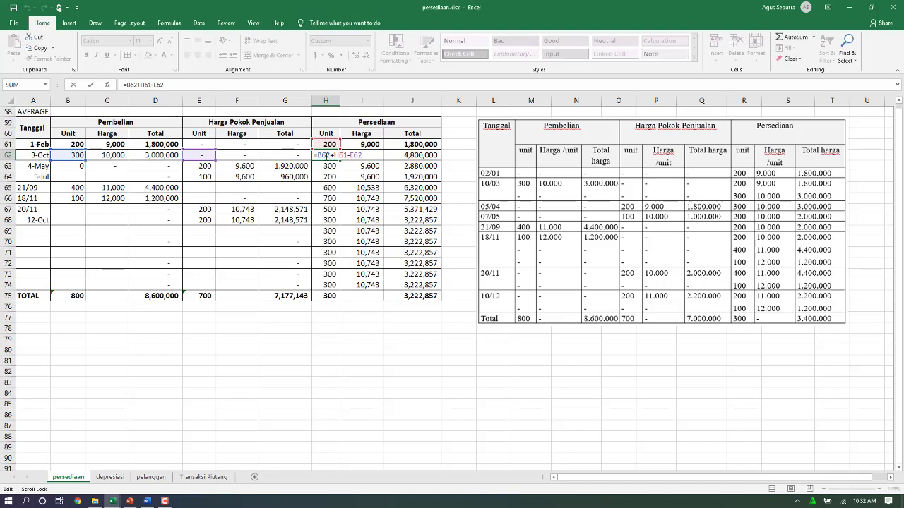
{"action": "key", "text": "Tab"}
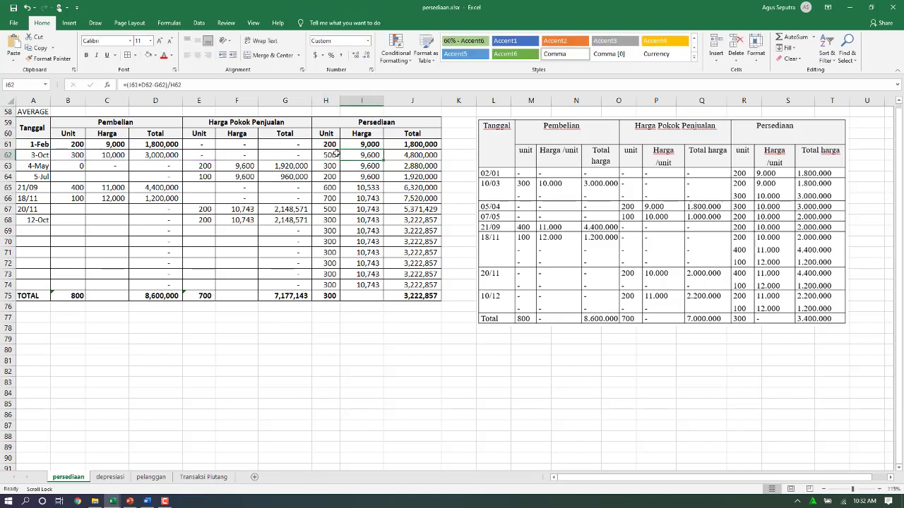
{"action": "double_click", "coordinate": [358, 157]}
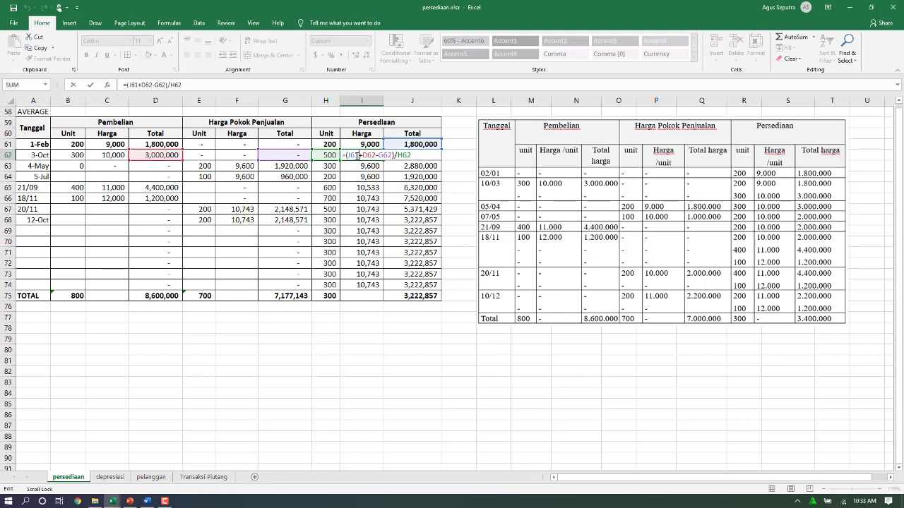
{"action": "key", "text": "Return"}
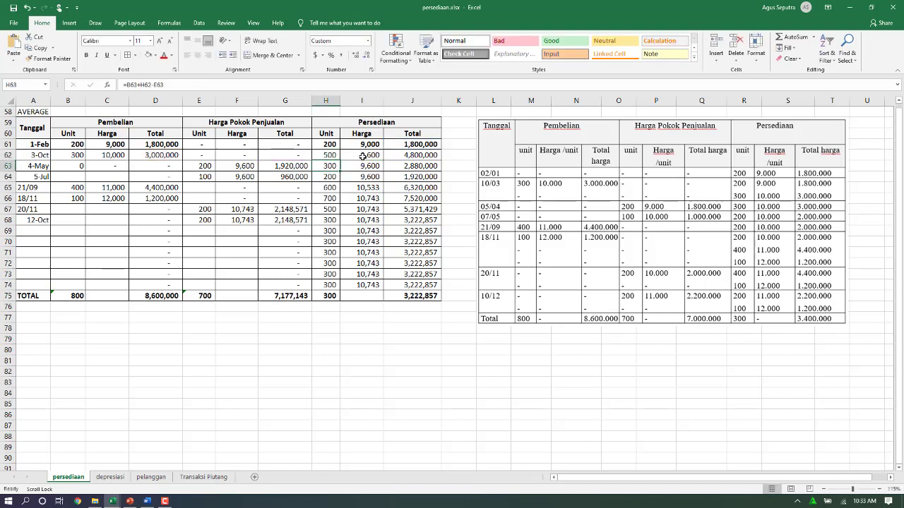
- Enter =H62*I62 in J62 for the 4,800,000 3-Oct total, then recheck I62's formula
{"action": "left_click", "coordinate": [367, 154]}
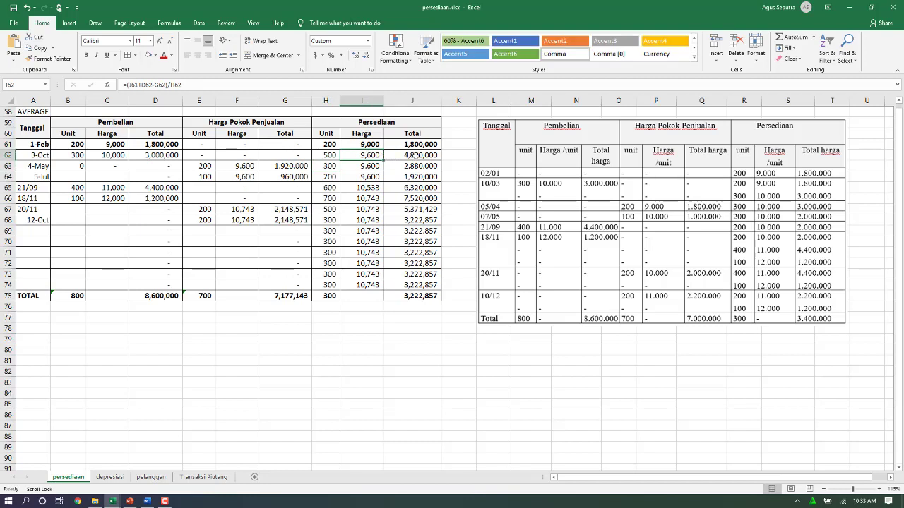
{"action": "double_click", "coordinate": [417, 155]}
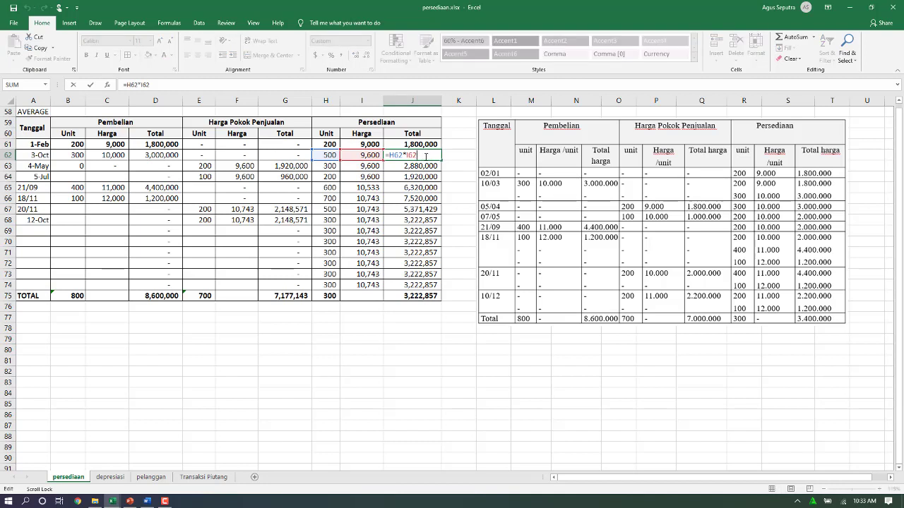
{"action": "key", "text": "Tab"}
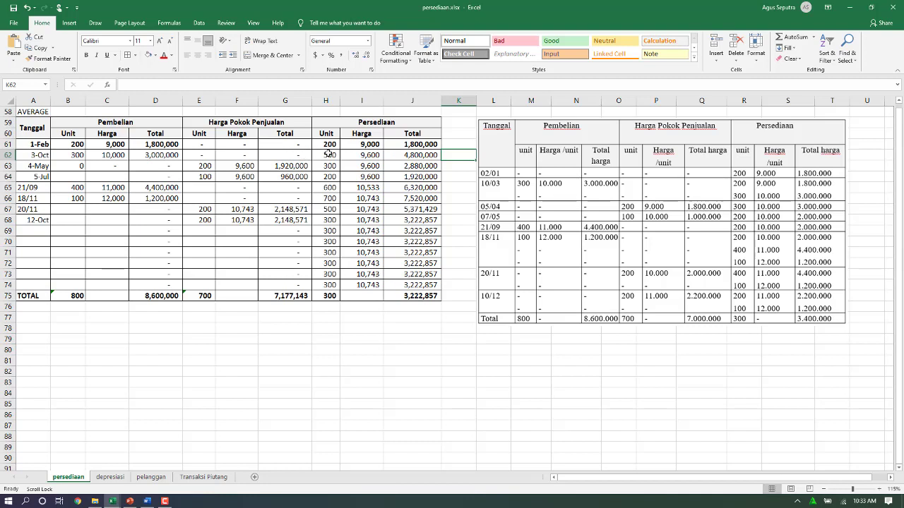
{"action": "double_click", "coordinate": [365, 155]}
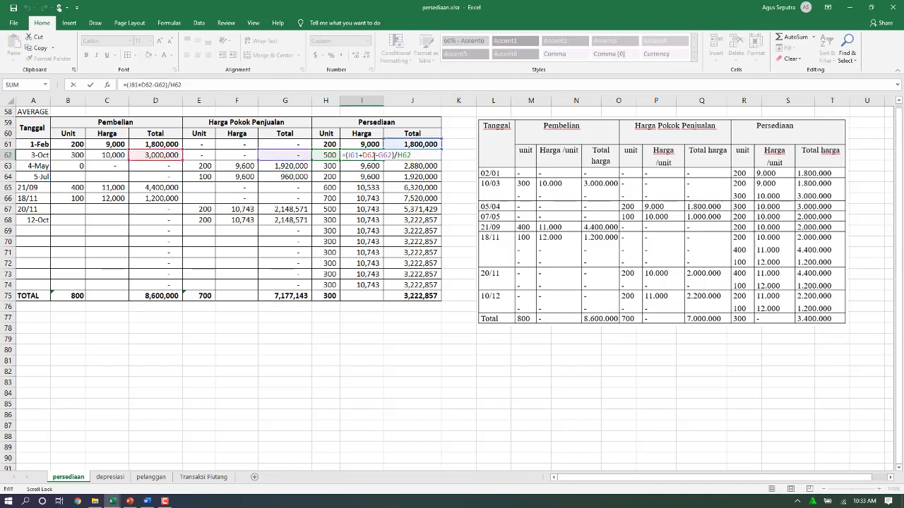
{"action": "key", "text": "Escape"}
{"action": "key", "text": "Tab"}
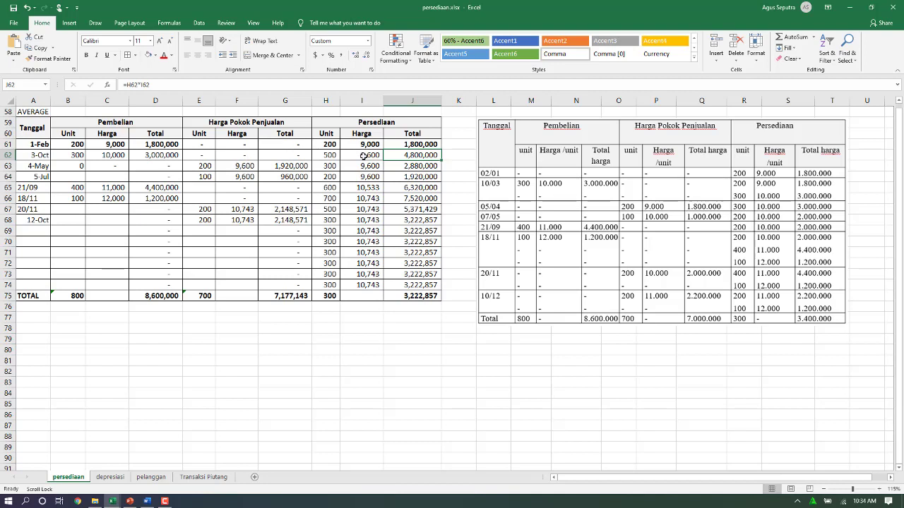
- Enter the IF-guarded sales price formula =IF(E63<>0,I62,0) and fill it down column F
{"action": "left_click", "coordinate": [243, 167]}
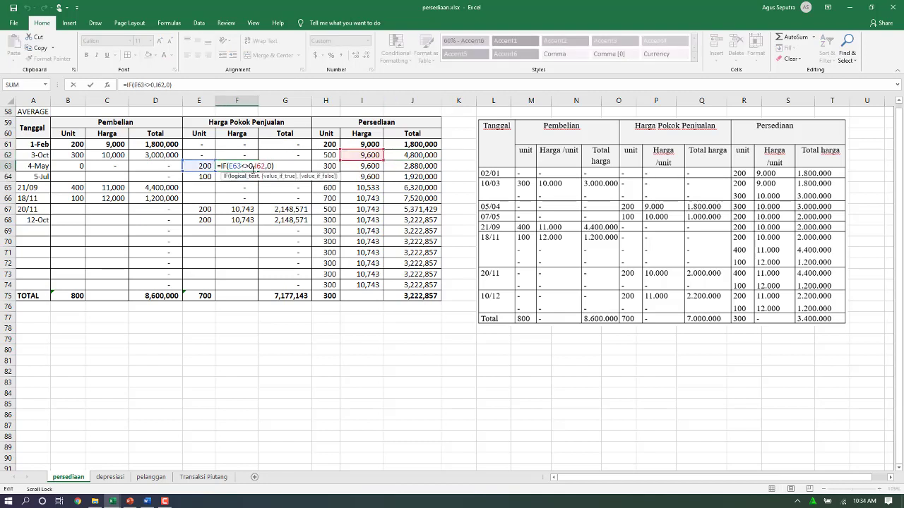
{"action": "left_click_drag", "start_coordinate": [250, 165], "coordinate": [220, 165]}
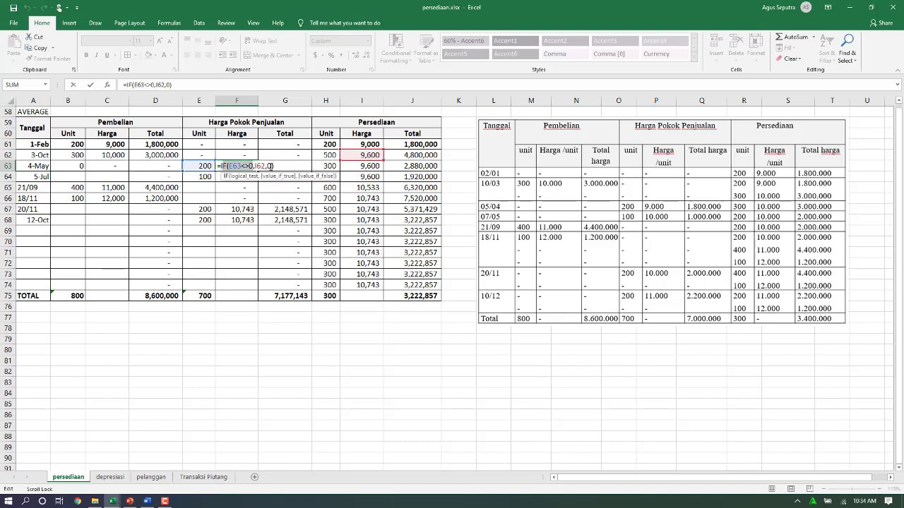
{"action": "key", "text": "Tab"}
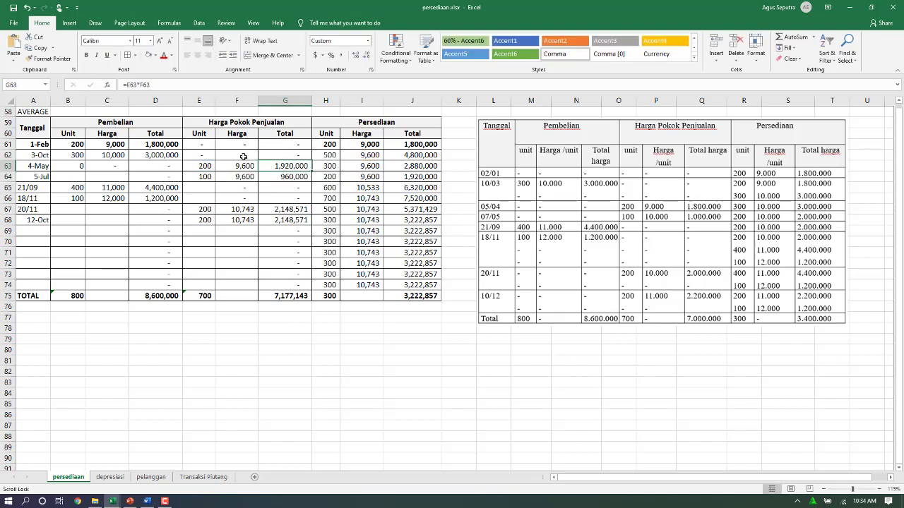
{"action": "left_click", "coordinate": [243, 154]}
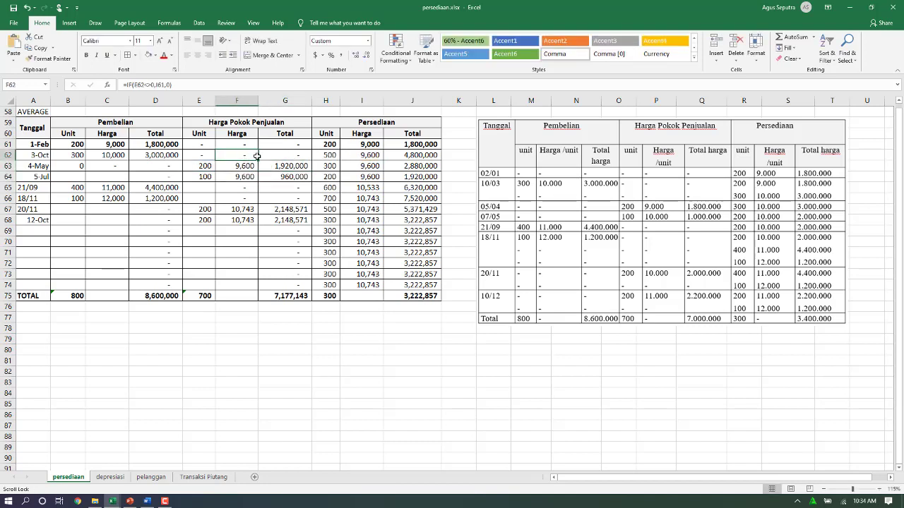
{"action": "left_click_drag", "start_coordinate": [258, 159], "coordinate": [252, 283]}
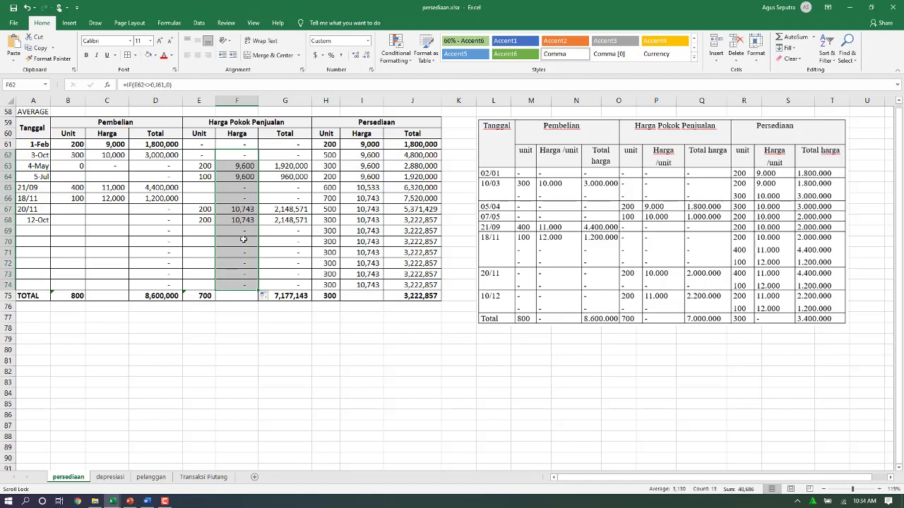
- Complete the 5-Jul row with =E64*F64 in G64 and =B64+H63-E64 in H64
{"action": "left_click", "coordinate": [247, 173]}
{"action": "left_click", "coordinate": [282, 177]}
{"action": "type", "text": "=E64*F64"}
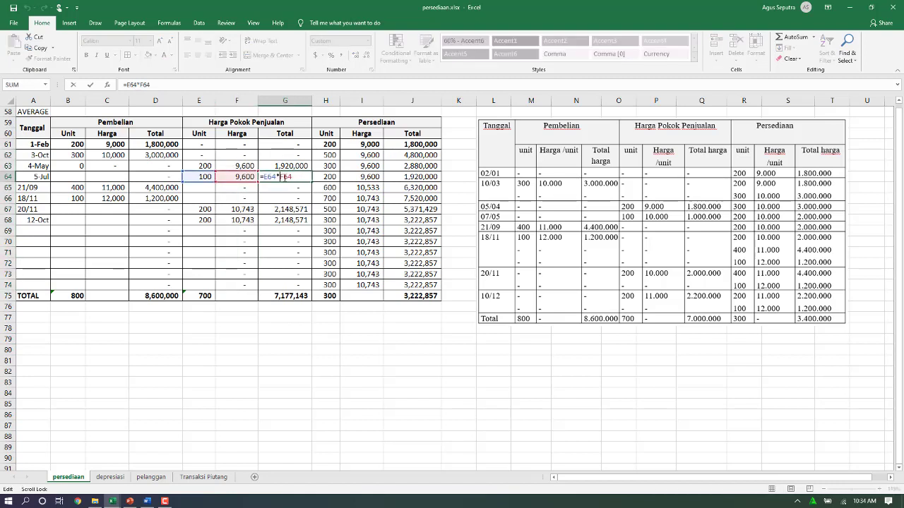
{"action": "key", "text": "Tab"}
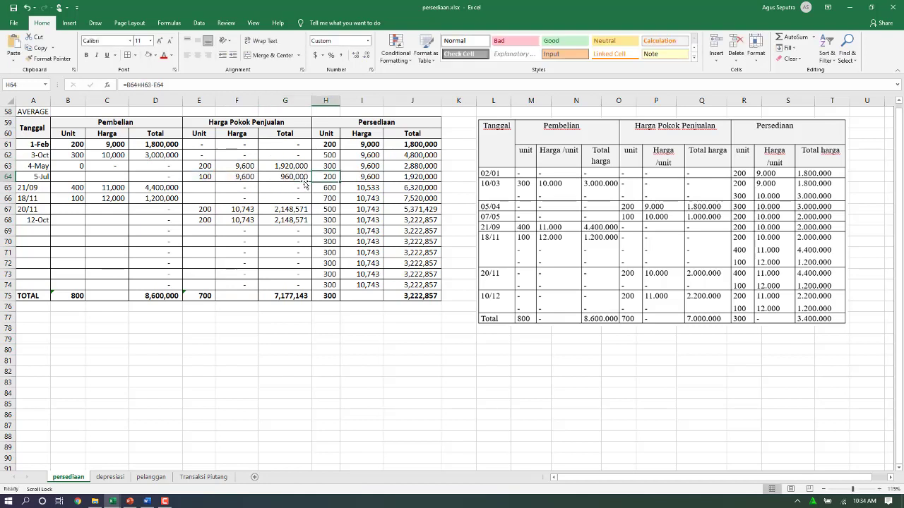
{"action": "double_click", "coordinate": [330, 177]}
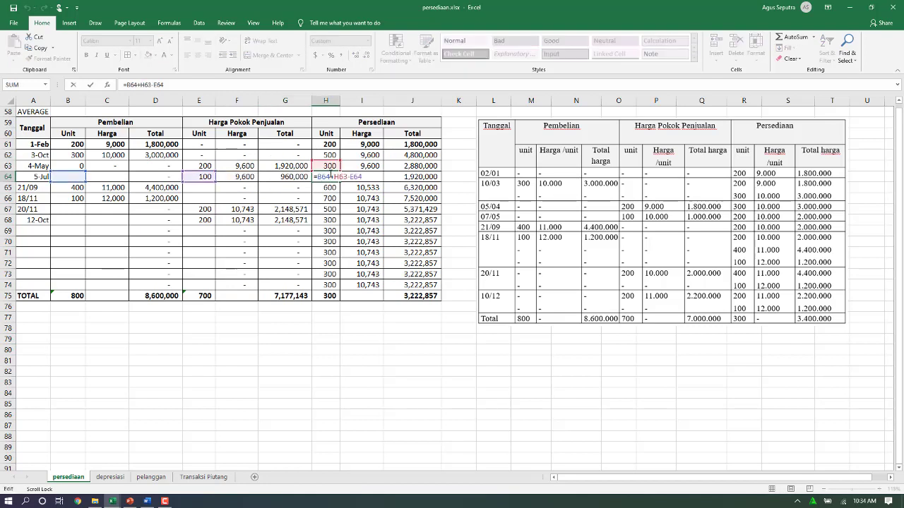
{"action": "key", "text": "Tab"}
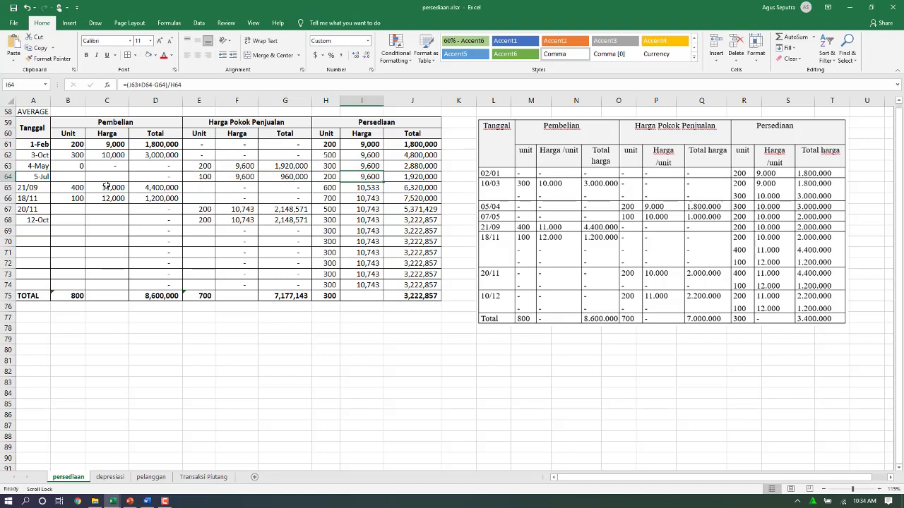
- Delete entries B65:J74 from 21/09 downward and recheck the 3-Oct row formulas
{"action": "left_click_drag", "start_coordinate": [75, 187], "coordinate": [417, 283]}
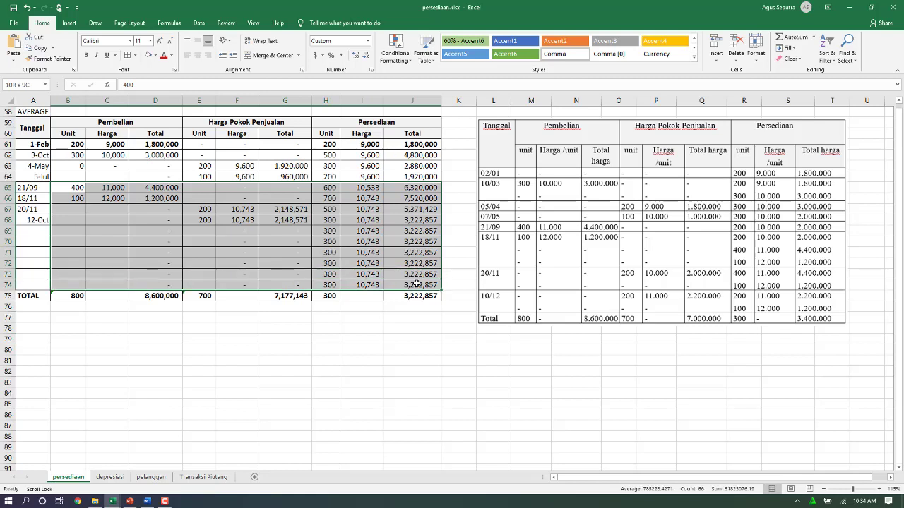
{"action": "key", "text": "Delete"}
{"action": "left_click", "coordinate": [321, 165]}
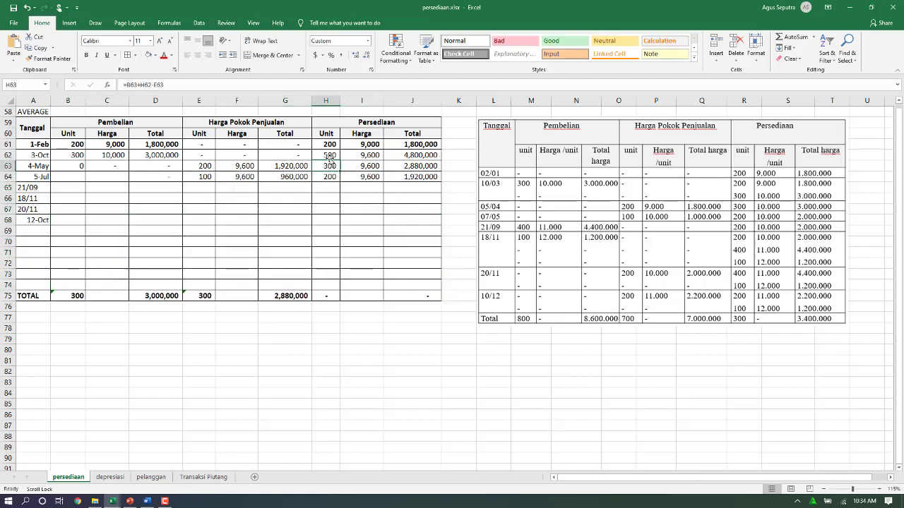
{"action": "double_click", "coordinate": [330, 155]}
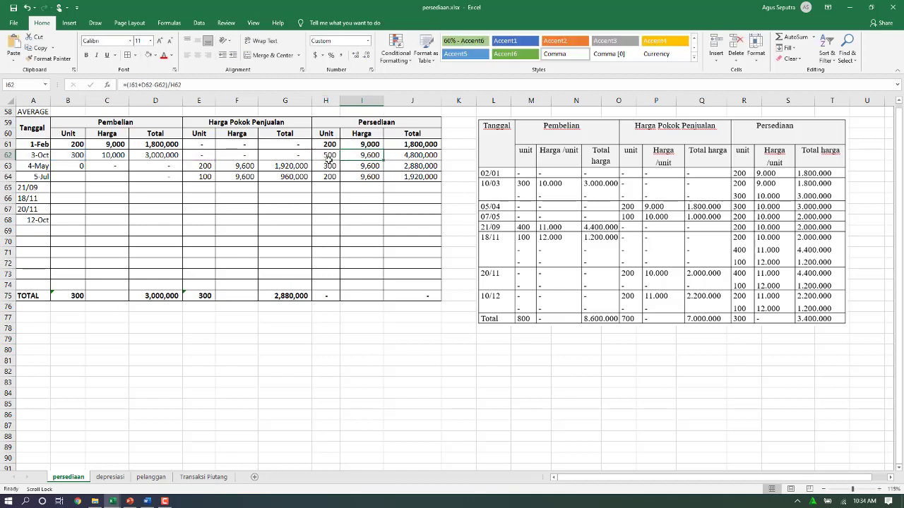
{"action": "double_click", "coordinate": [242, 158]}
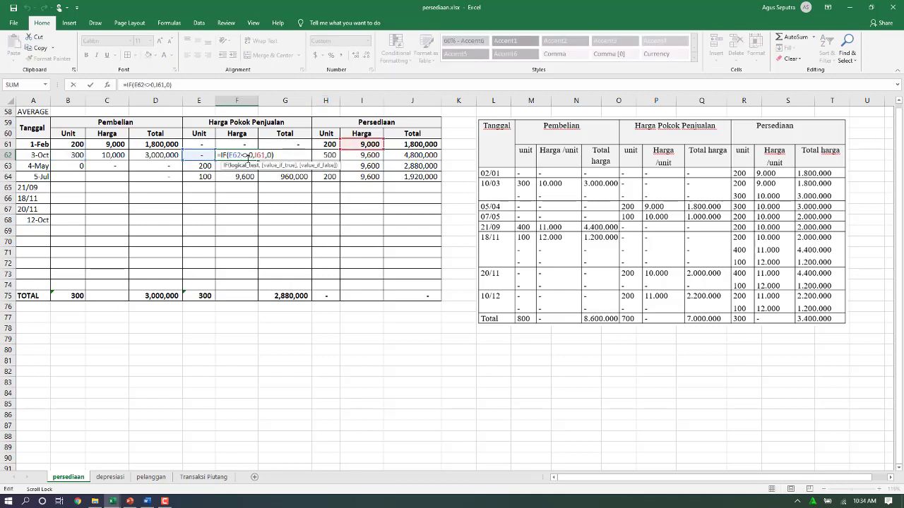
{"action": "double_click", "coordinate": [295, 155]}
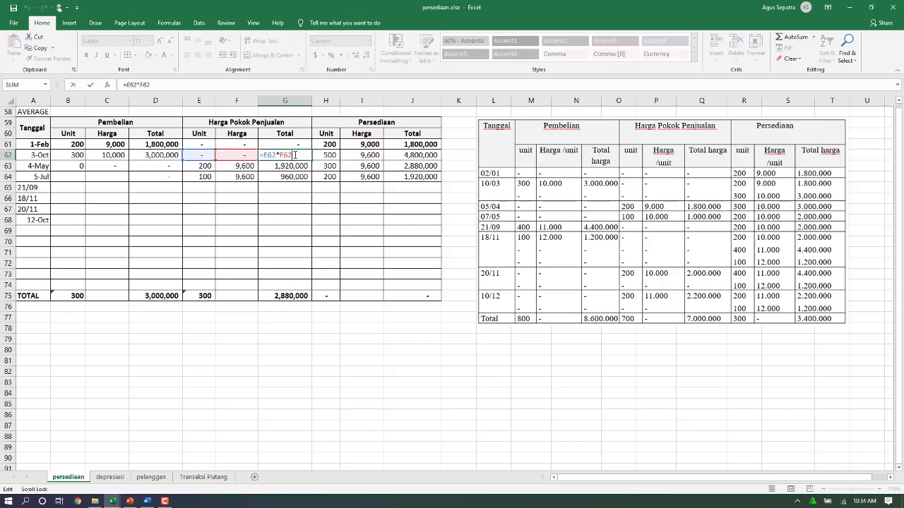
{"action": "left_click", "coordinate": [387, 157]}
{"action": "double_click", "coordinate": [399, 157]}
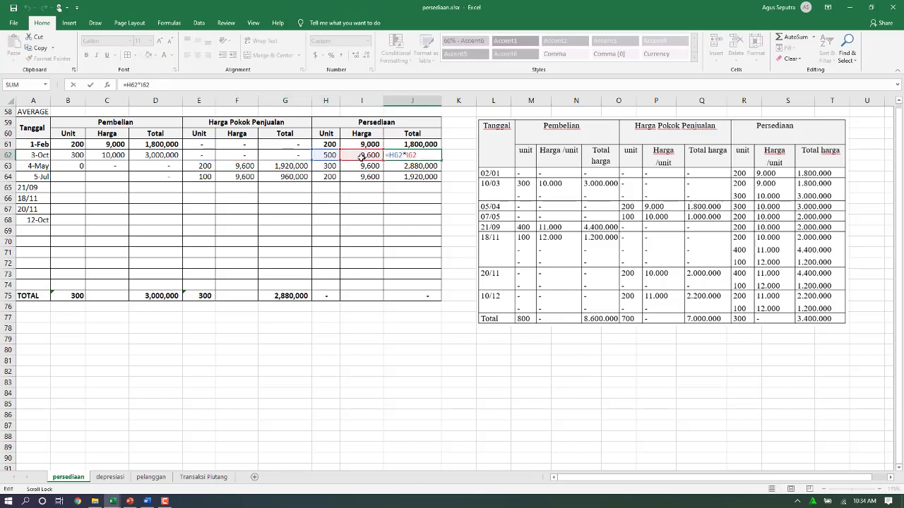
{"action": "key", "text": "Tab"}
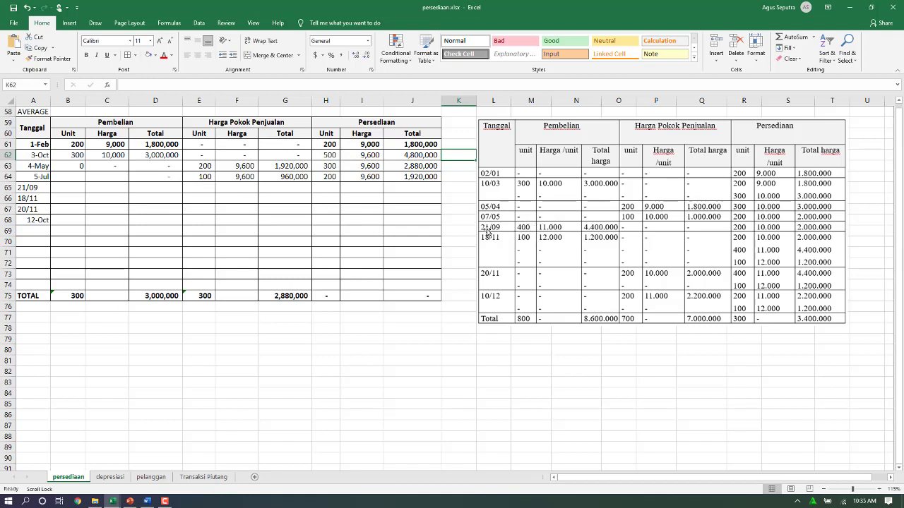
- Enter the 21/09 purchase of 400 units at 11,000 and fill purchase totals down to D74
{"action": "left_click", "coordinate": [71, 189]}
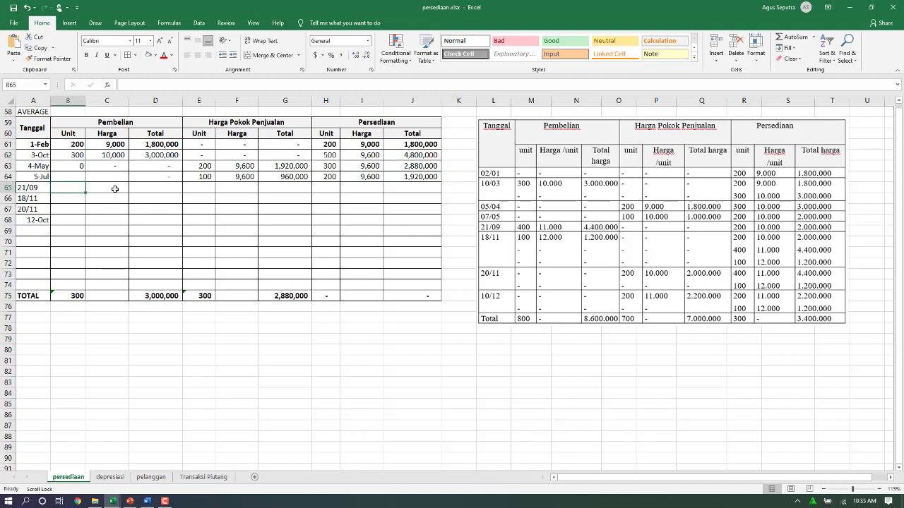
{"action": "type", "text": "400"}
{"action": "key", "text": "Tab"}
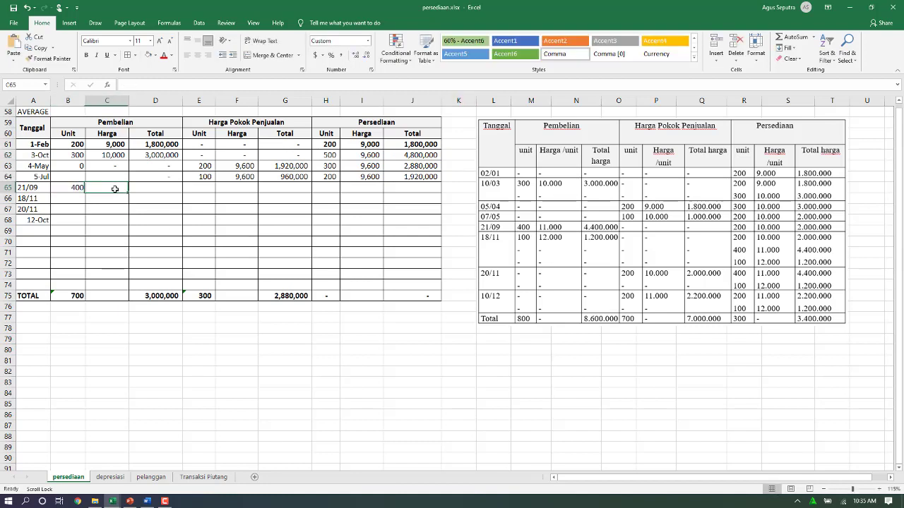
{"action": "type", "text": "11,000"}
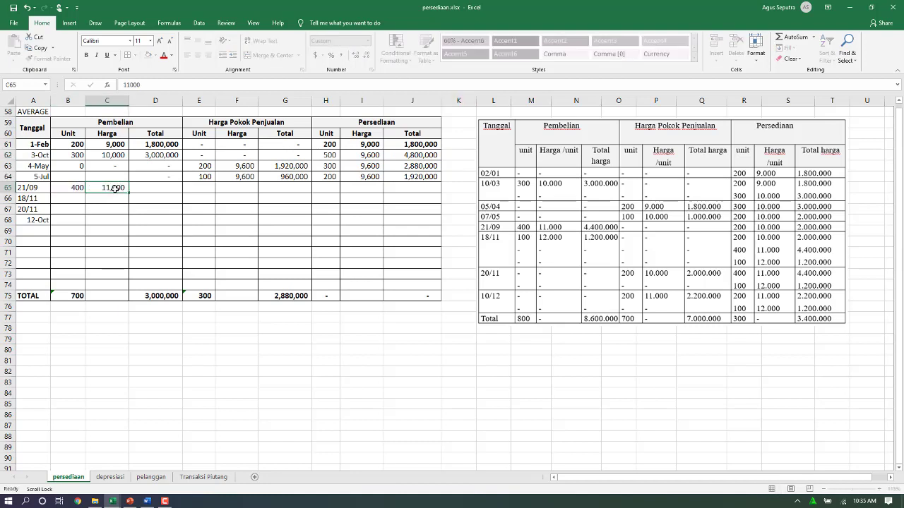
{"action": "key", "text": "Tab"}
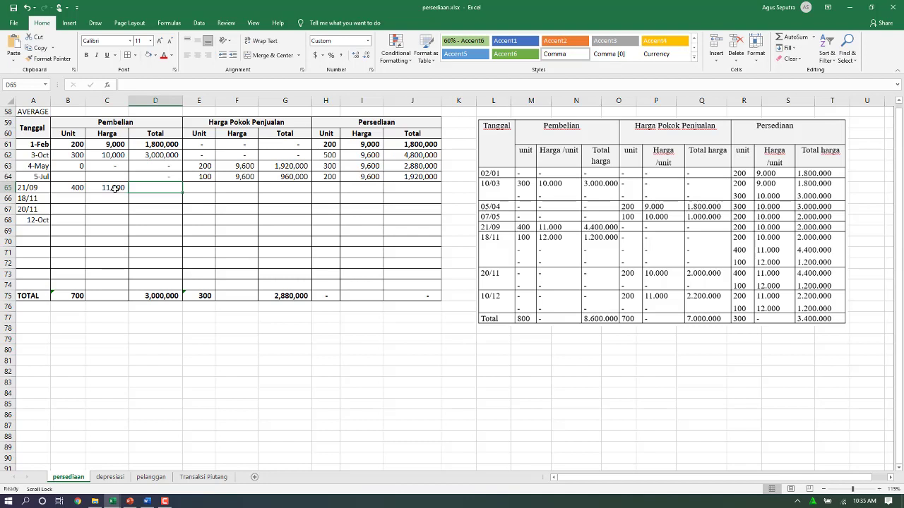
{"action": "left_click", "coordinate": [159, 155]}
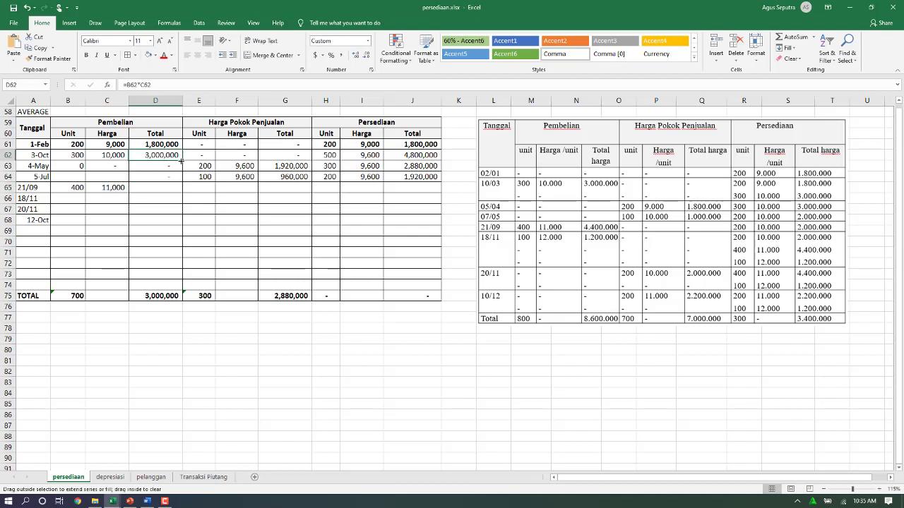
{"action": "left_click_drag", "start_coordinate": [182, 161], "coordinate": [184, 292]}
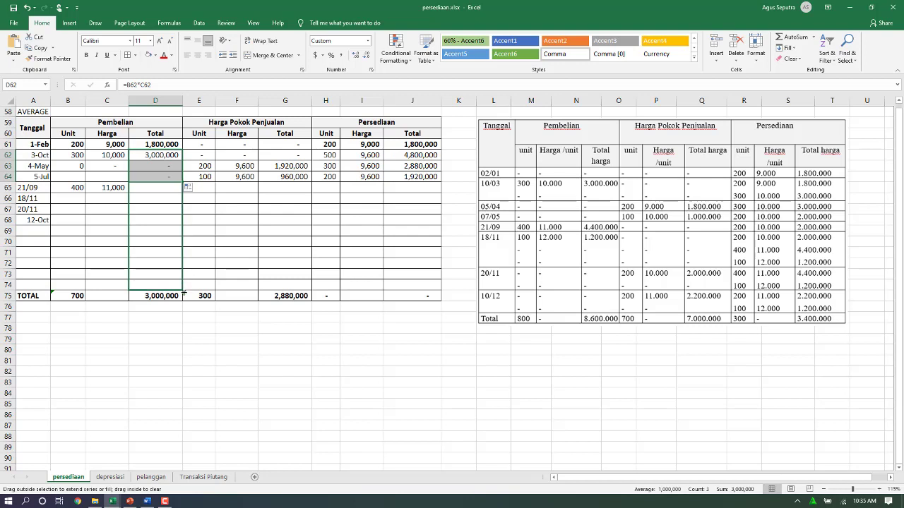
{"action": "left_click", "coordinate": [202, 187]}
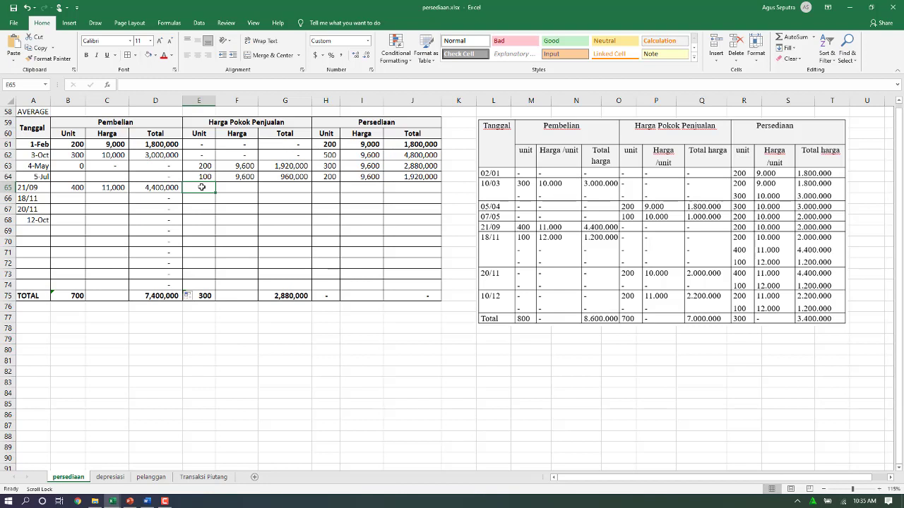
- Enter the 18/11 purchase of 100 units at 12,000 in row 66
{"action": "left_click", "coordinate": [68, 199]}
{"action": "type", "text": "100"}
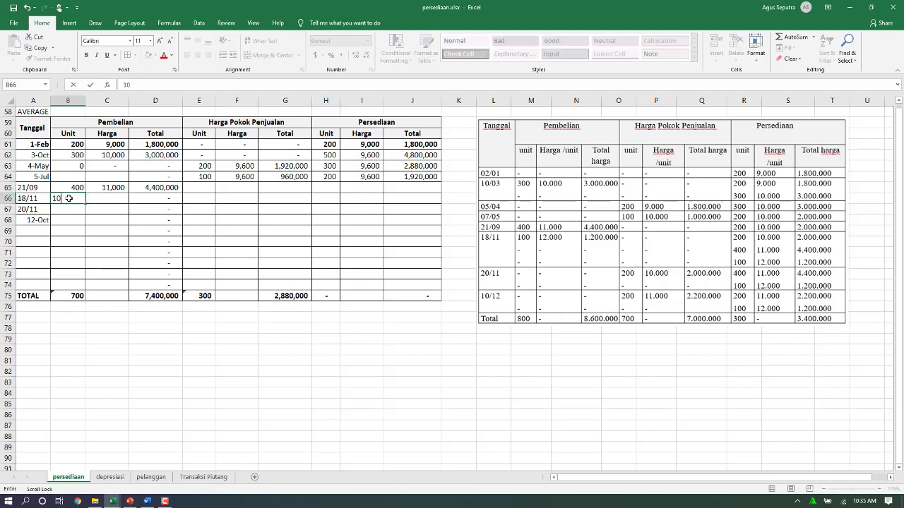
{"action": "key", "text": "Tab"}
{"action": "type", "text": "12"}
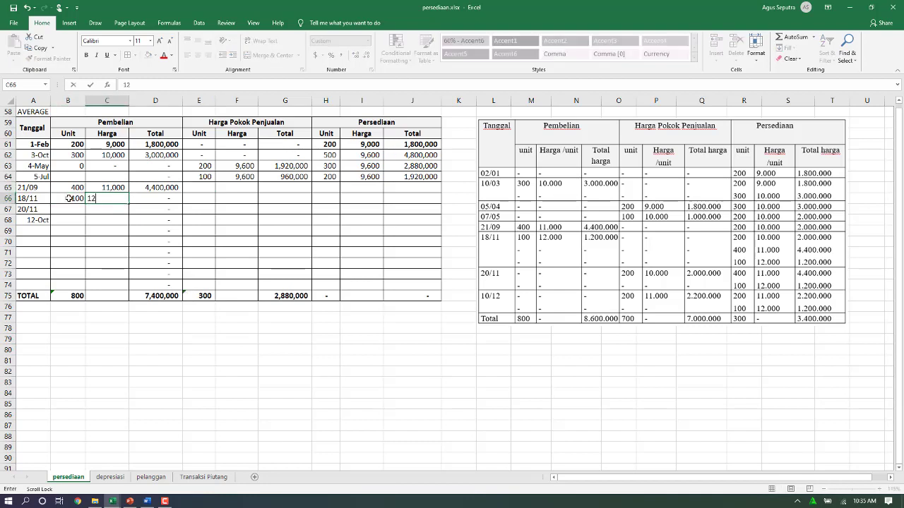
{"action": "type", "text": ",00"}
{"action": "key", "text": "Tab"}
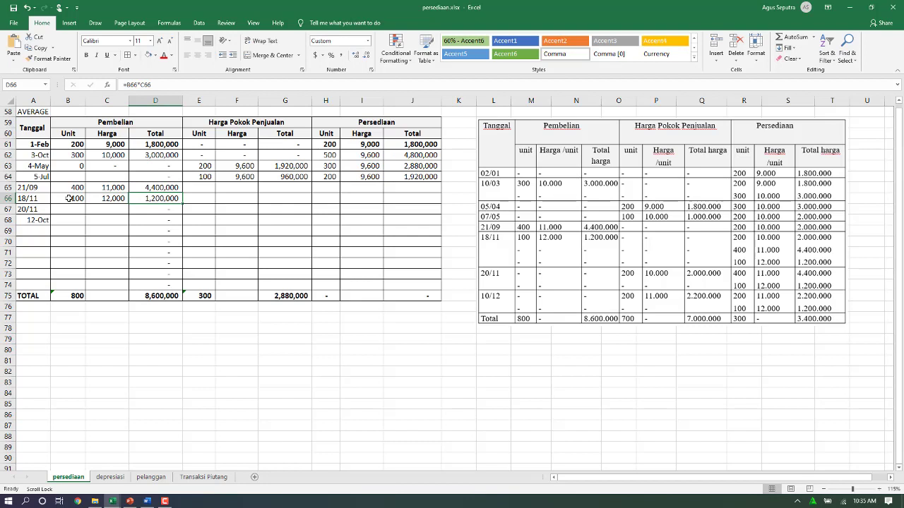
{"action": "key", "text": "Tab"}
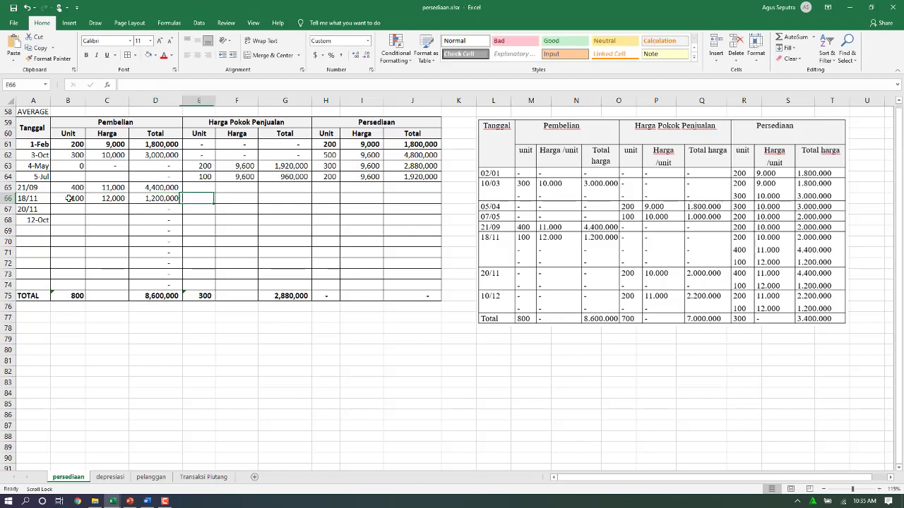
{"action": "key", "text": "Tab"}
{"action": "key", "text": "Tab"}
{"action": "key", "text": "Tab"}
{"action": "key", "text": "Tab"}
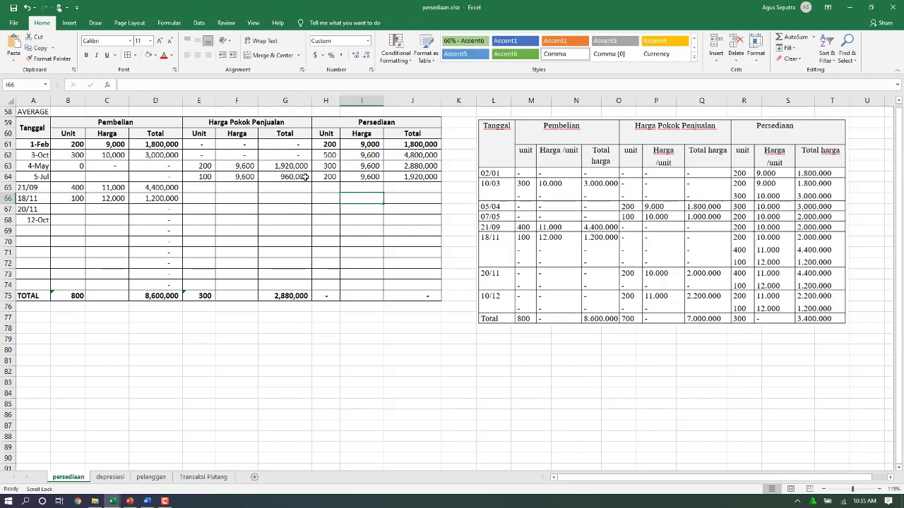
- Fill row 64's unit, average price, cost-of-sales formulas and 100 sales units down to row 74
{"action": "left_click", "coordinate": [333, 176]}
{"action": "left_click_drag", "start_coordinate": [340, 180], "coordinate": [335, 285]}
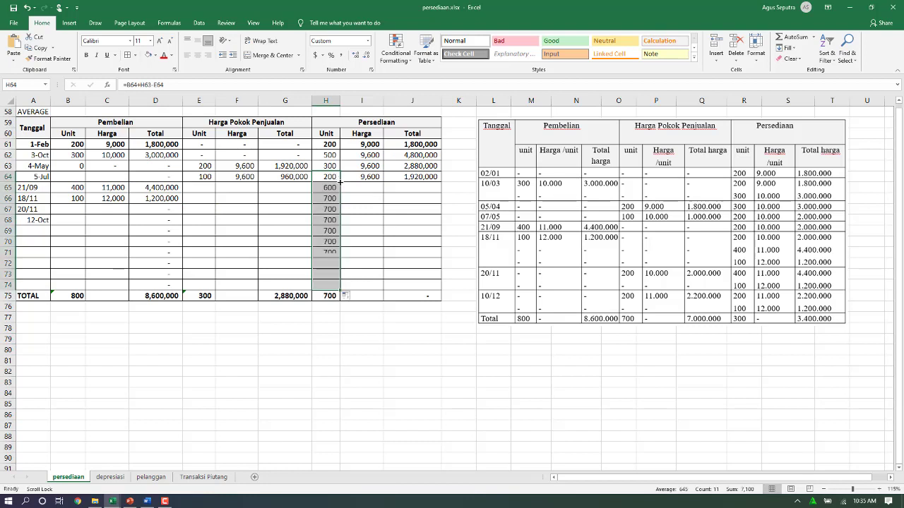
{"action": "left_click", "coordinate": [377, 178]}
{"action": "double_click", "coordinate": [383, 182]}
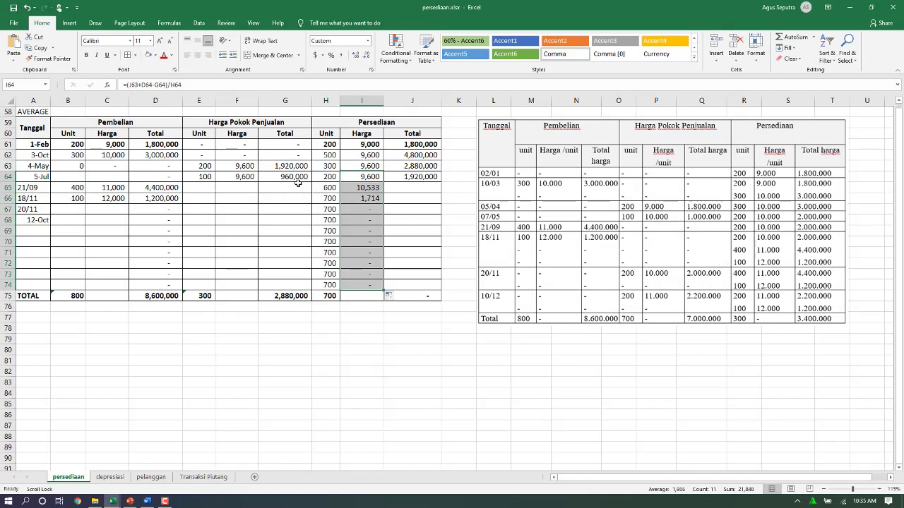
{"action": "left_click", "coordinate": [301, 177]}
{"action": "double_click", "coordinate": [312, 181]}
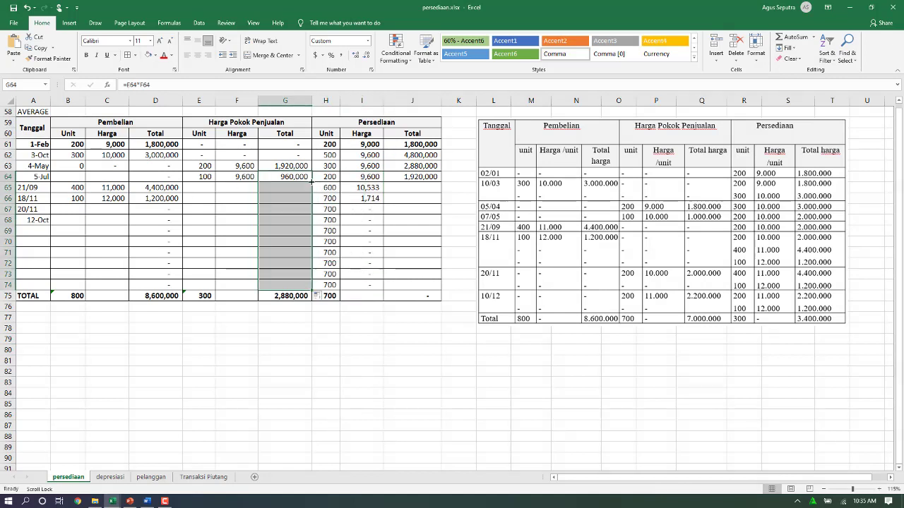
{"action": "left_click", "coordinate": [251, 177]}
{"action": "double_click", "coordinate": [258, 180]}
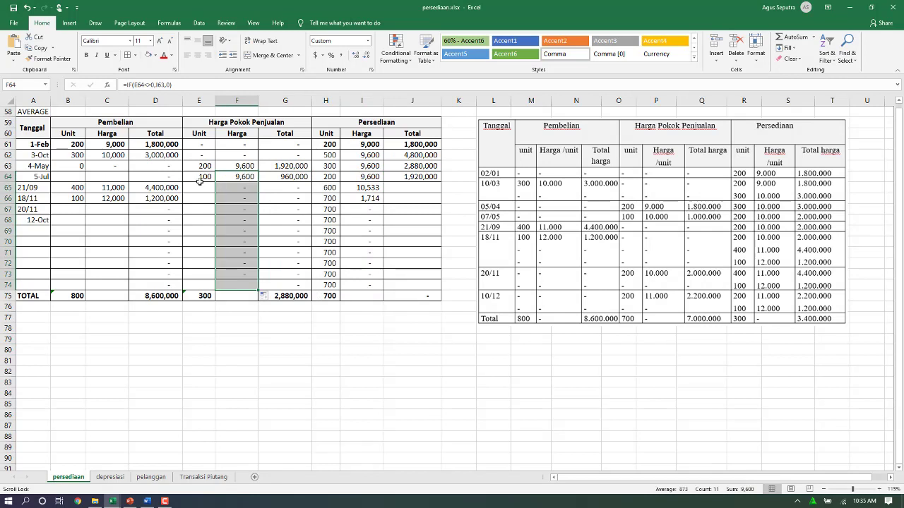
{"action": "left_click", "coordinate": [201, 177]}
{"action": "double_click", "coordinate": [215, 181]}
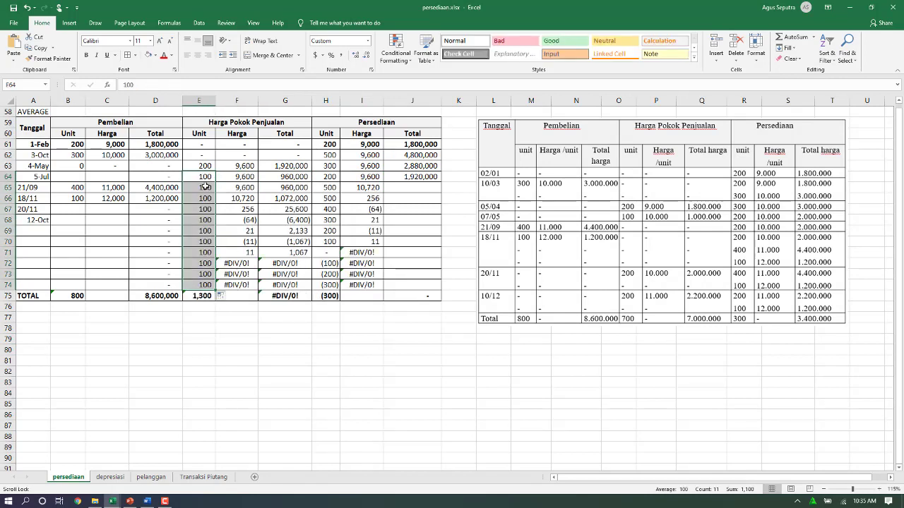
{"action": "left_click", "coordinate": [204, 185]}
- Delete the stray sales units in E65:E74 and fill =H64*I64 down column J
{"action": "left_click_drag", "start_coordinate": [205, 186], "coordinate": [201, 285]}
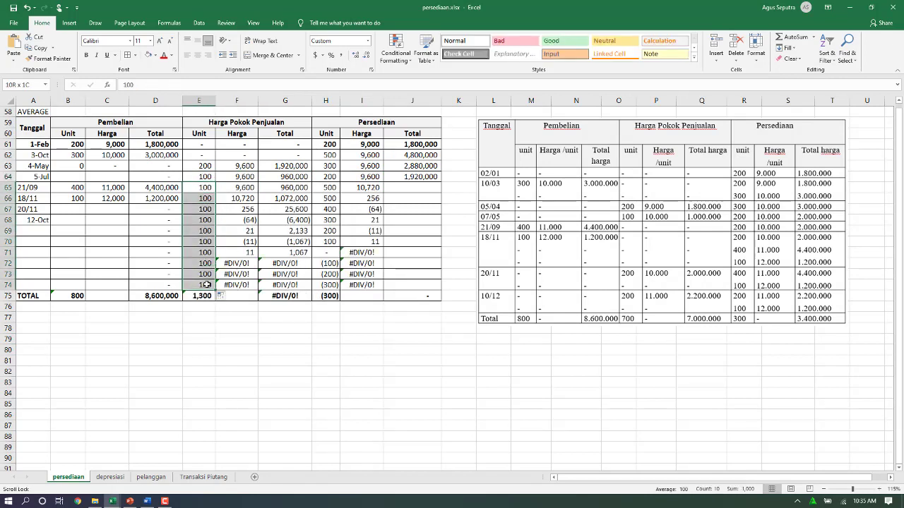
{"action": "key", "text": "Delete"}
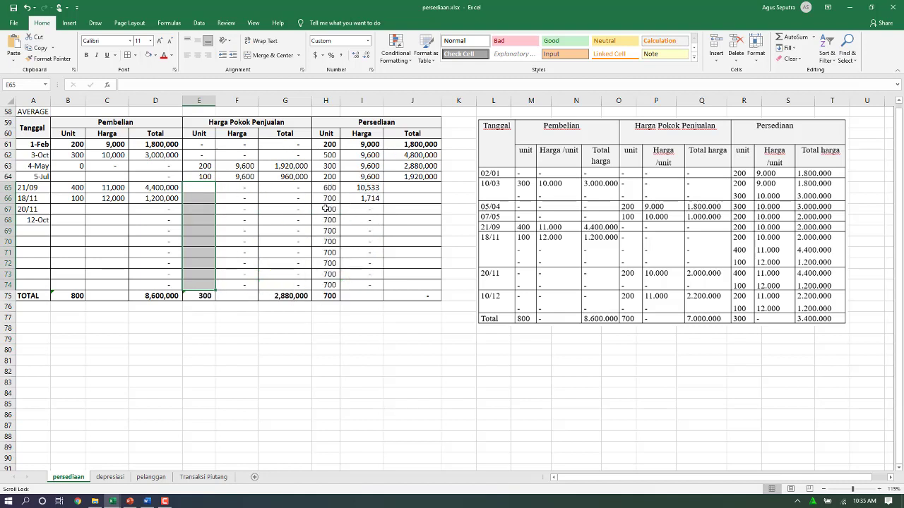
{"action": "left_click", "coordinate": [432, 176]}
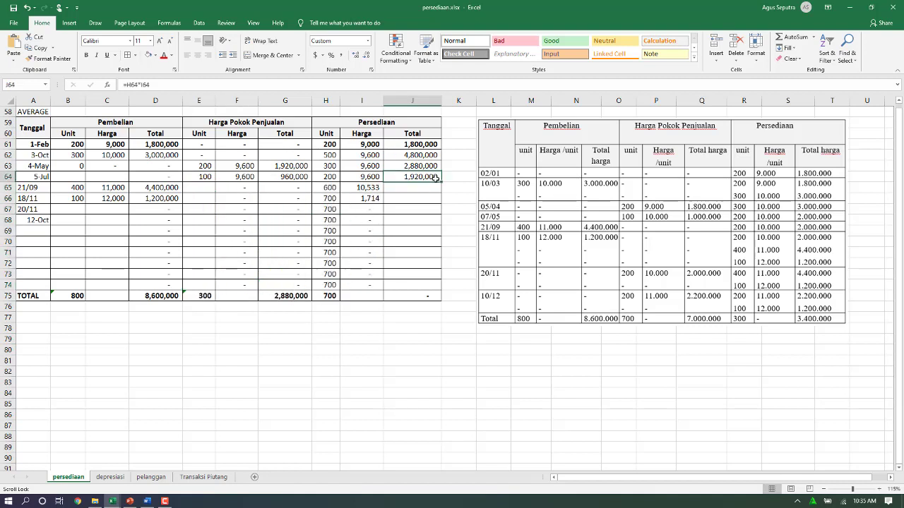
{"action": "double_click", "coordinate": [441, 181]}
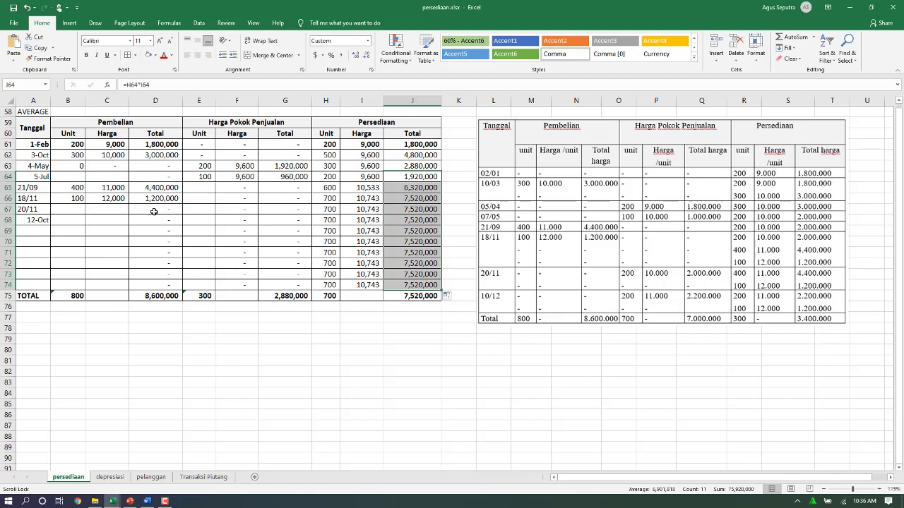
- Enter sales of 200 units on 20/11 and 200 units on 12-Oct
{"action": "left_click", "coordinate": [205, 211]}
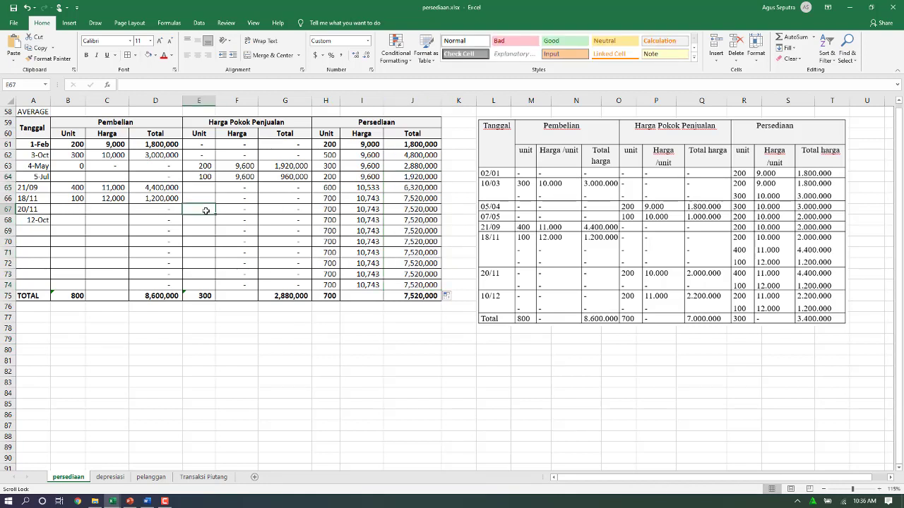
{"action": "type", "text": "200"}
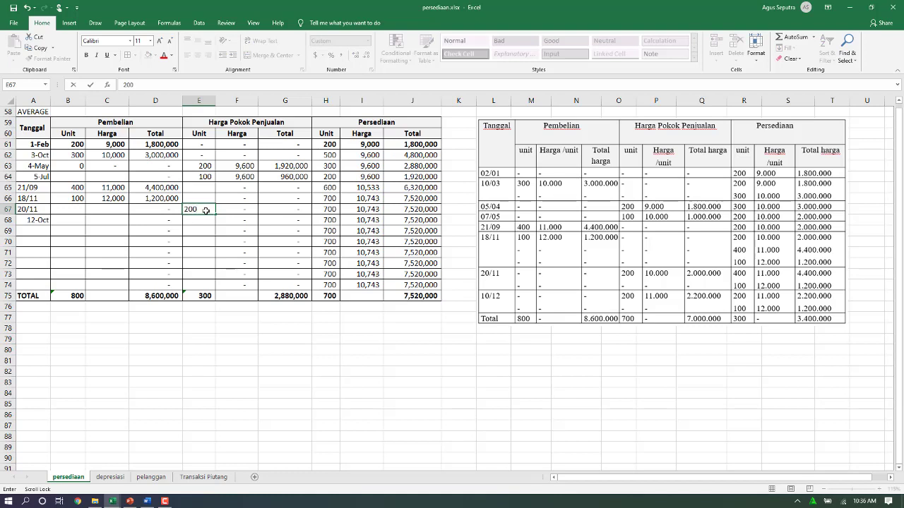
{"action": "key", "text": "Tab"}
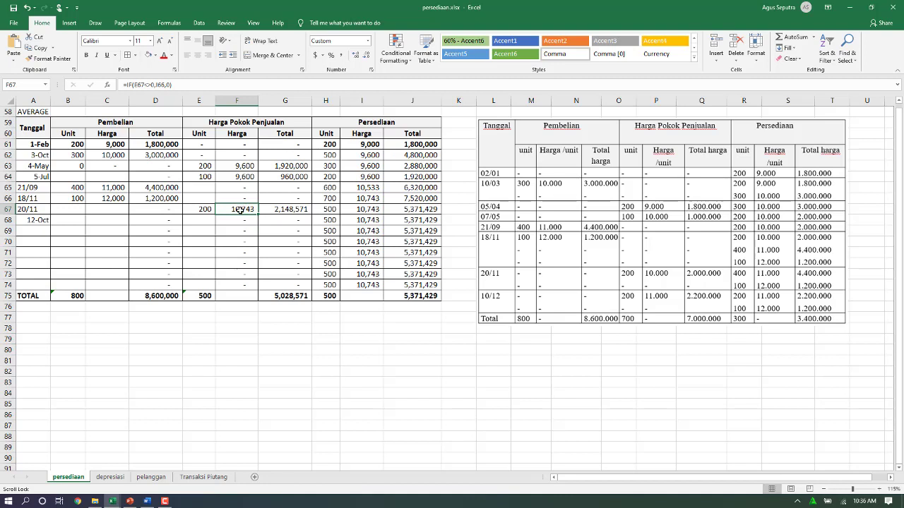
{"action": "left_click", "coordinate": [204, 223]}
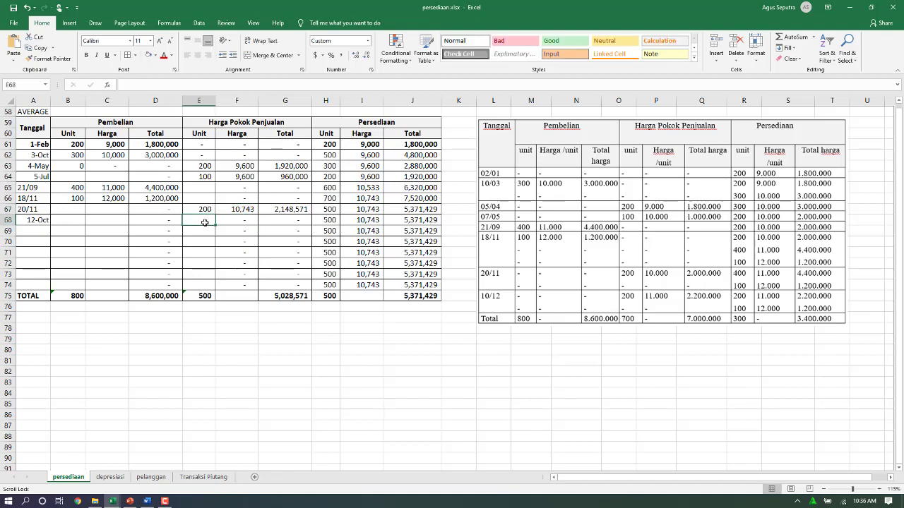
{"action": "type", "text": "1"}
{"action": "type", "text": "00"}
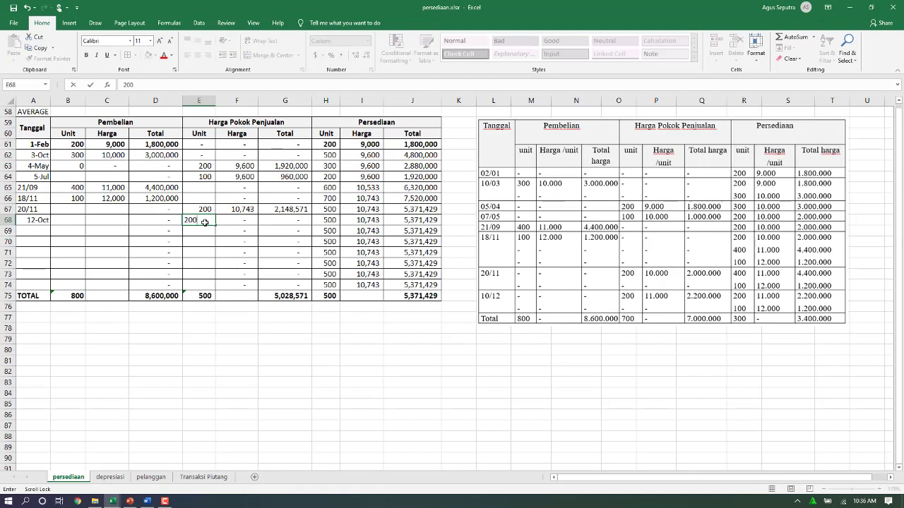
{"action": "key", "text": "Tab"}
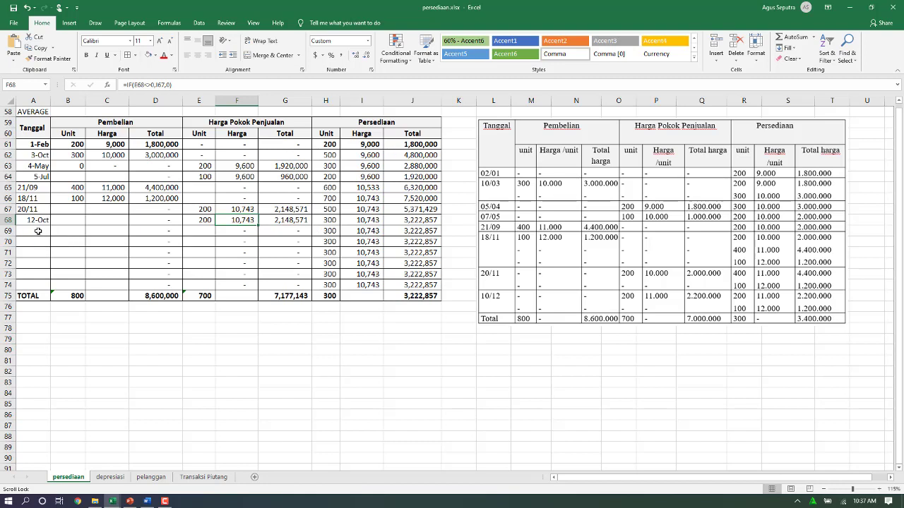
- Wrap H69's unit formula in =IF(A69<>"",…,0) so undated rows return 0
{"action": "left_click", "coordinate": [328, 231]}
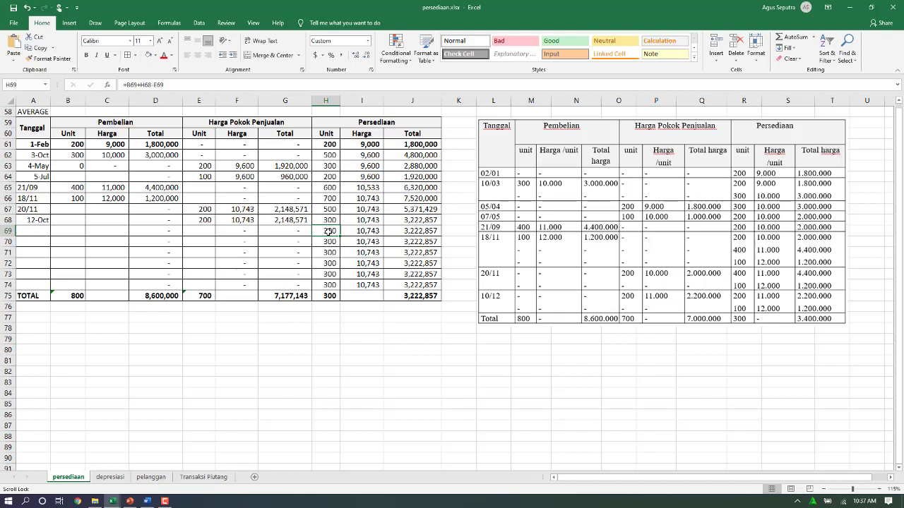
{"action": "double_click", "coordinate": [329, 231]}
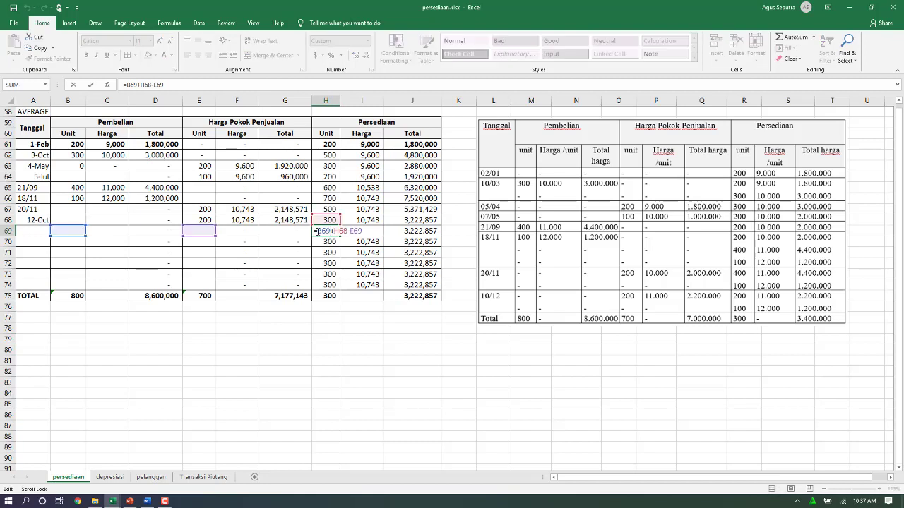
{"action": "type", "text": "IF"}
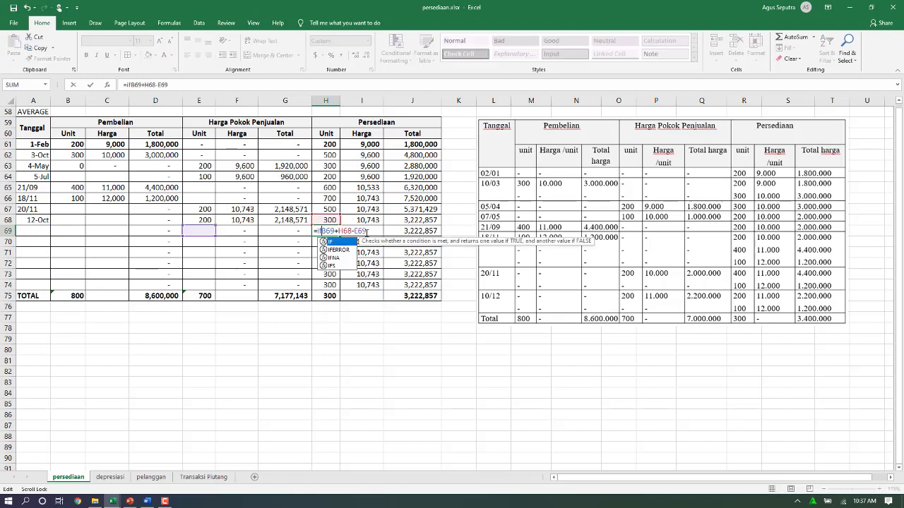
{"action": "type", "text": "("}
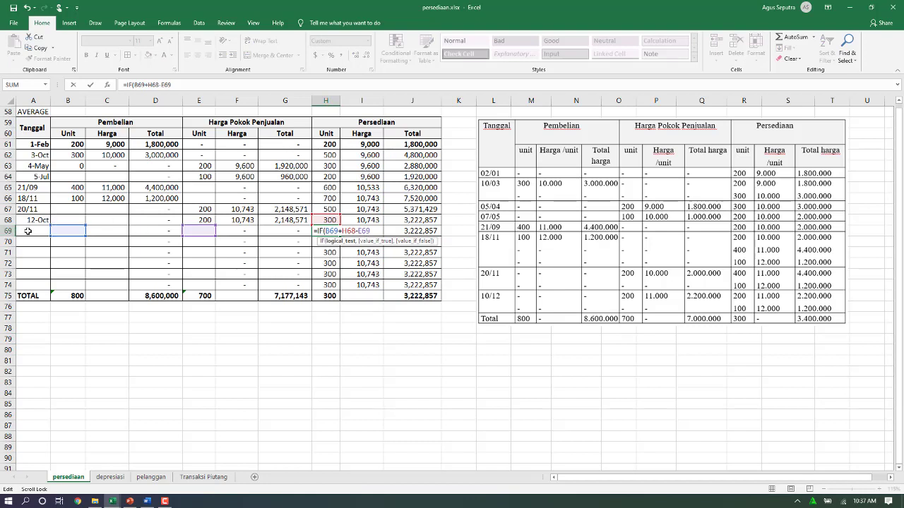
{"action": "left_click", "coordinate": [29, 230]}
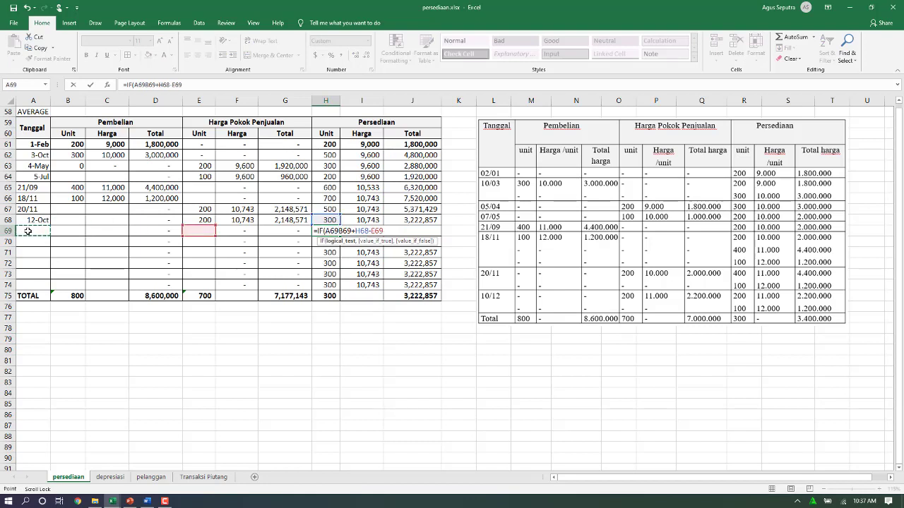
{"action": "type", "text": "<>"}
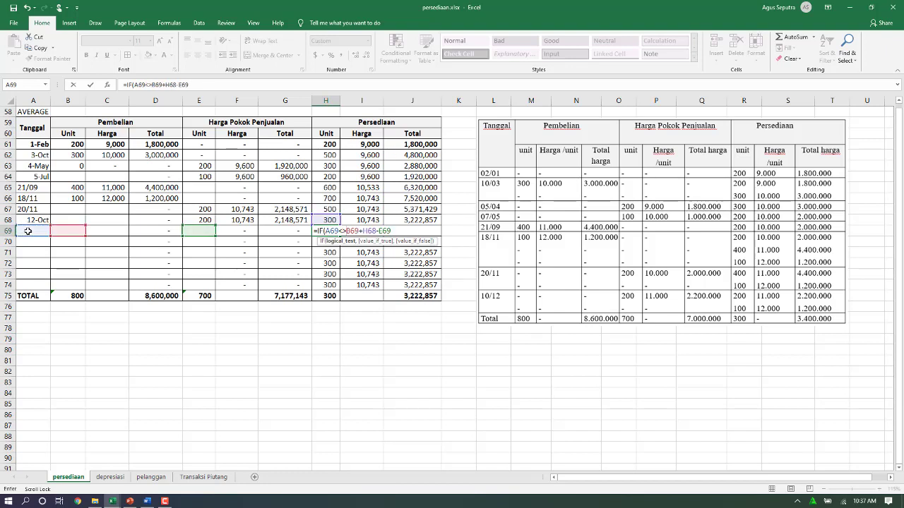
{"action": "type", "text": "\"\","}
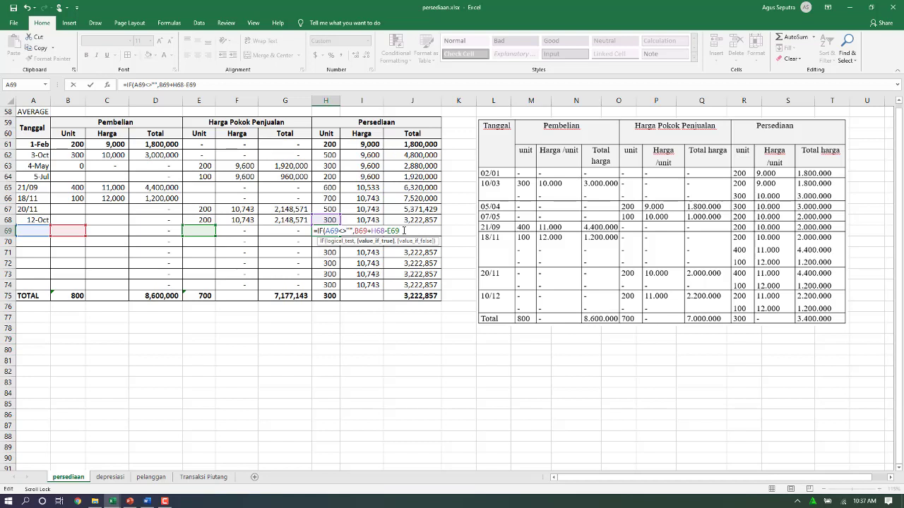
{"action": "type", "text": ",0"}
{"action": "key", "text": "Return"}
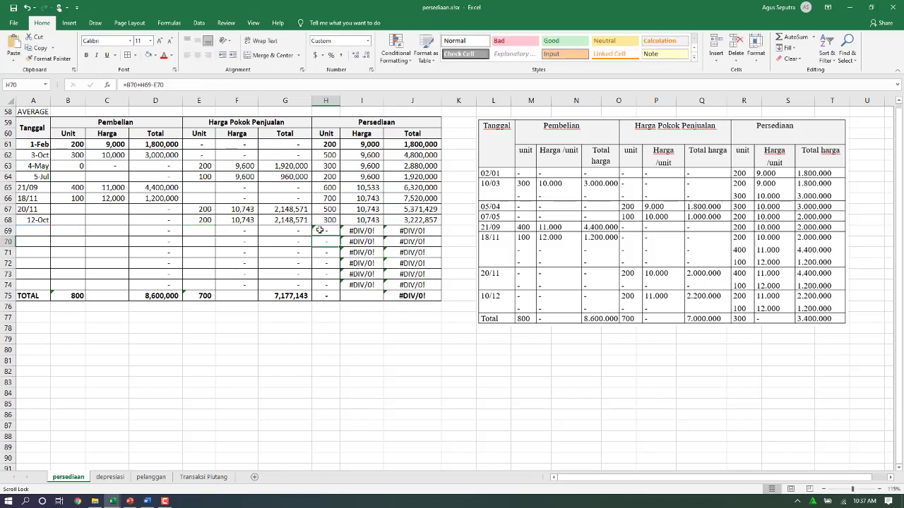
{"action": "left_click", "coordinate": [331, 231]}
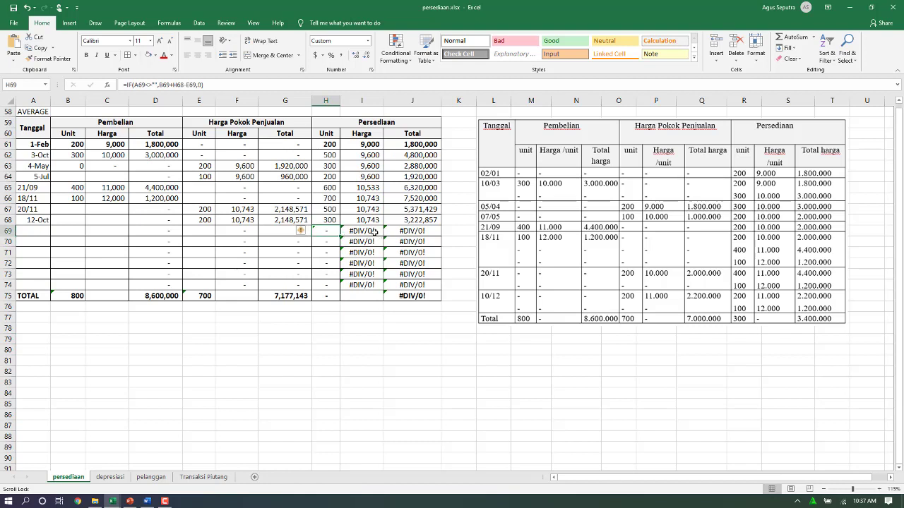
- Wrap I69's average-price formula in =IF(A69<>"",…,0) and fill it down to I74
{"action": "left_click", "coordinate": [374, 232]}
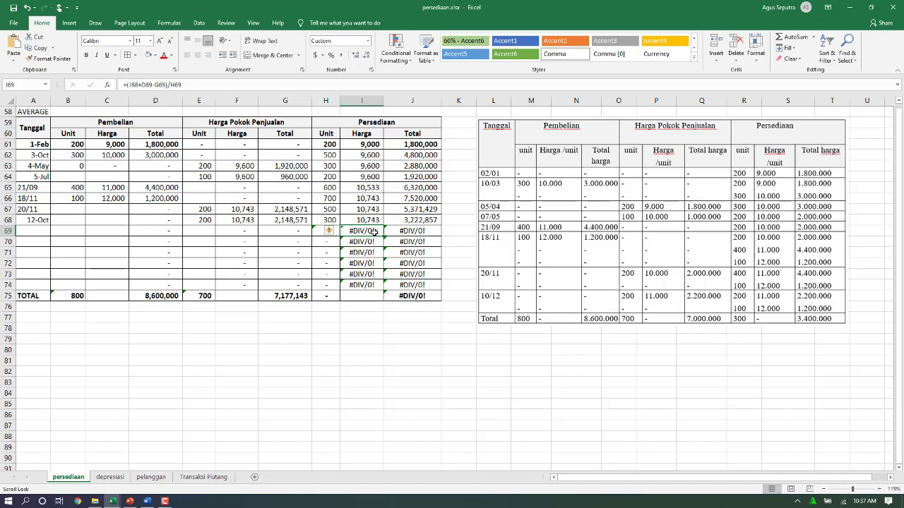
{"action": "double_click", "coordinate": [375, 232]}
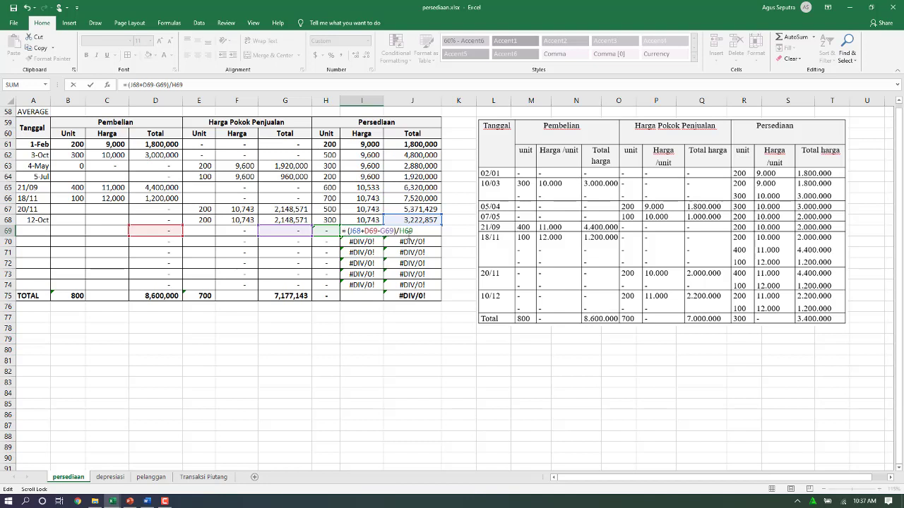
{"action": "type", "text": "IF("}
{"action": "left_click", "coordinate": [32, 230]}
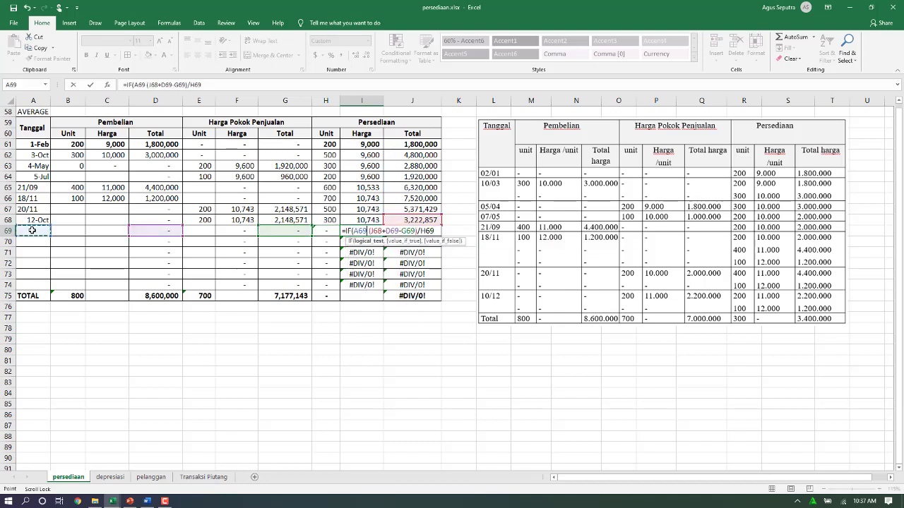
{"action": "type", "text": "<>"}
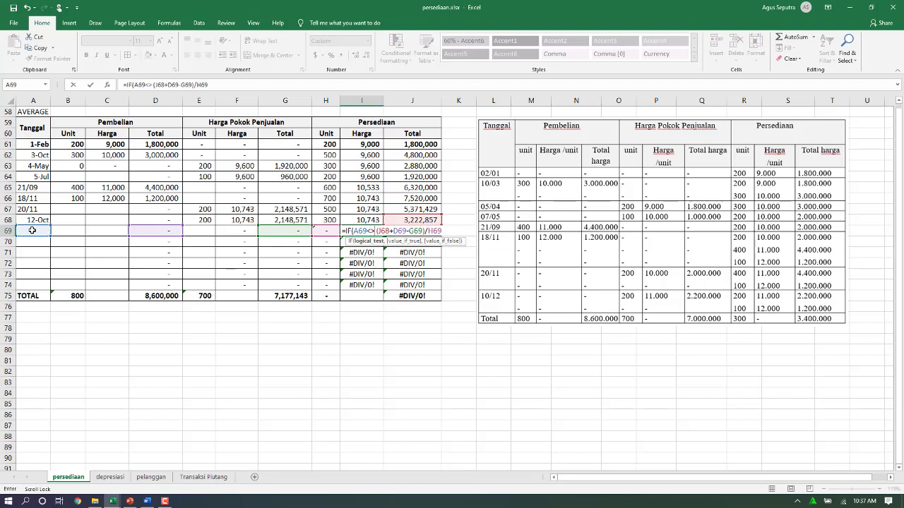
{"action": "type", "text": "\"\","}
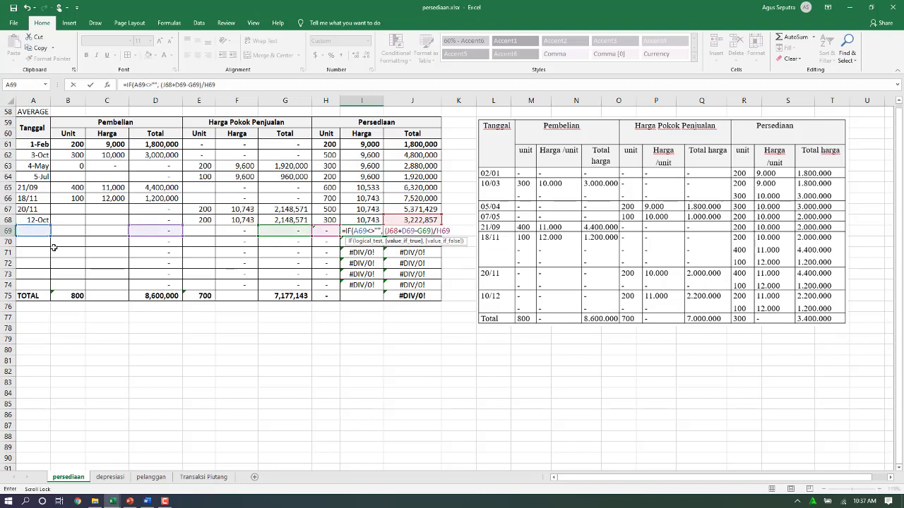
{"action": "left_click", "coordinate": [458, 230]}
{"action": "type", "text": ",0"}
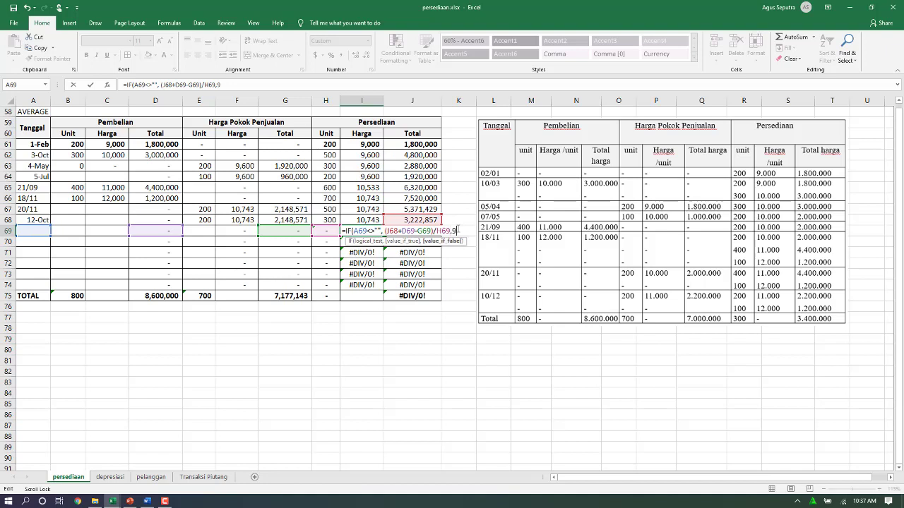
{"action": "key", "text": "Return"}
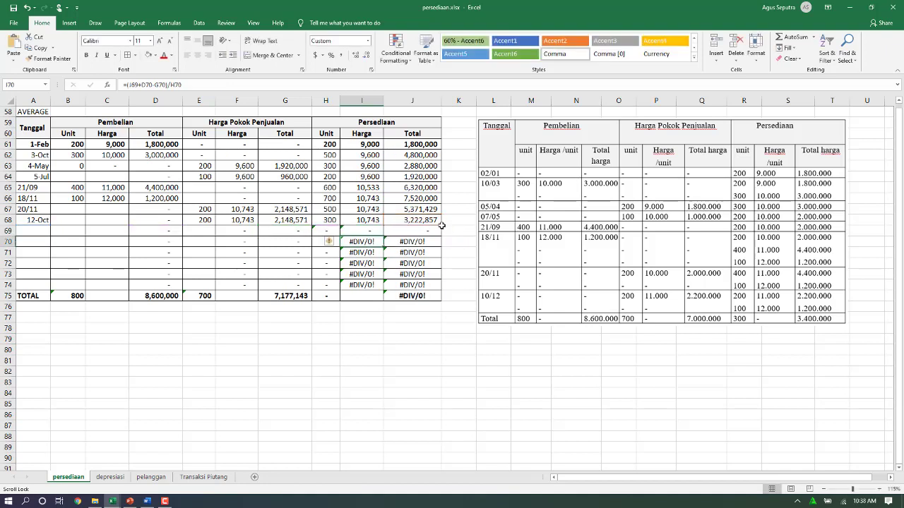
{"action": "left_click", "coordinate": [371, 233]}
{"action": "double_click", "coordinate": [383, 236]}
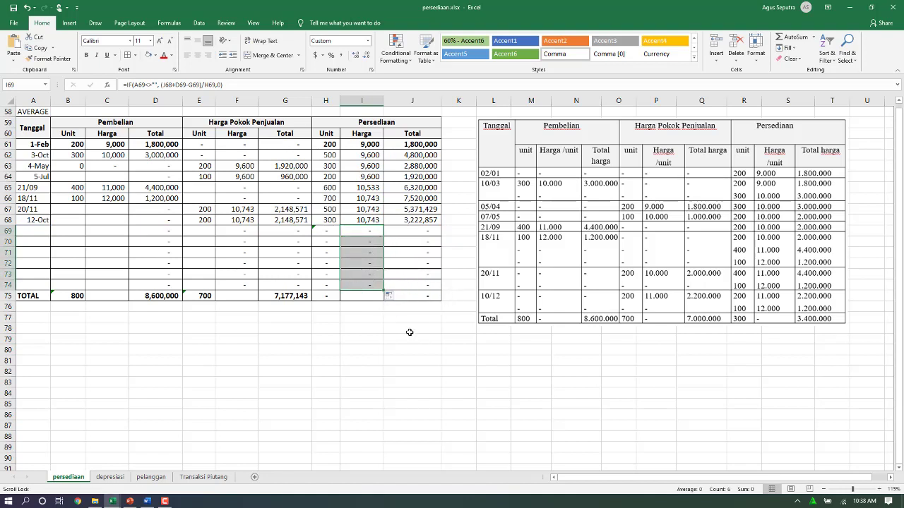
- Link the TOTAL row's unit cell H75 to H68 so it shows 300 units
{"action": "left_click", "coordinate": [327, 299]}
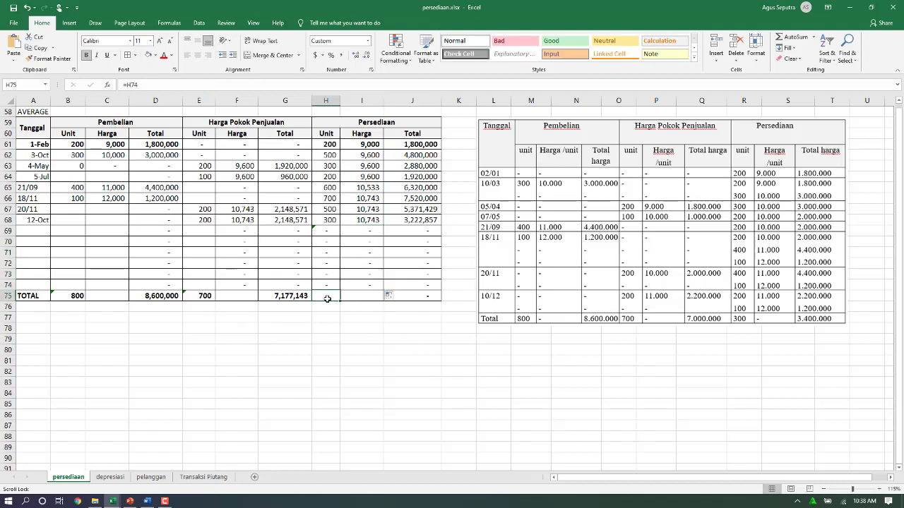
{"action": "type", "text": "="}
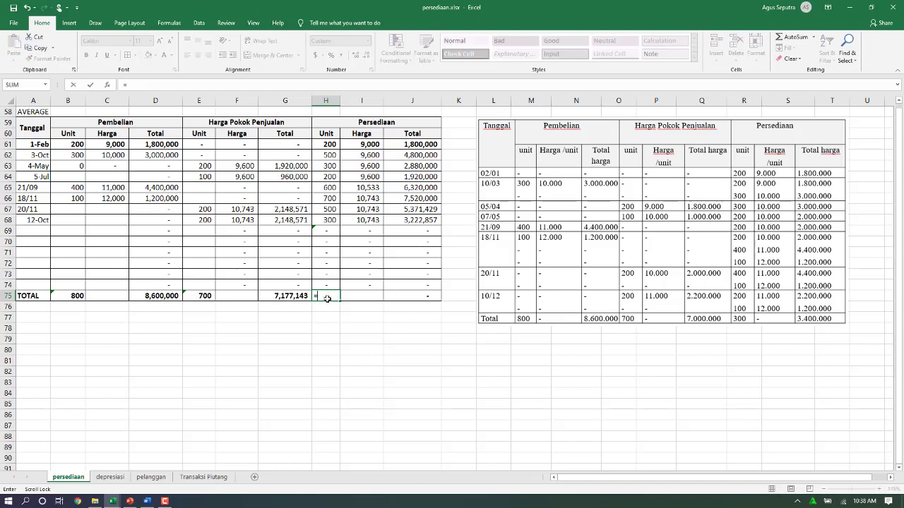
{"action": "left_click", "coordinate": [329, 221]}
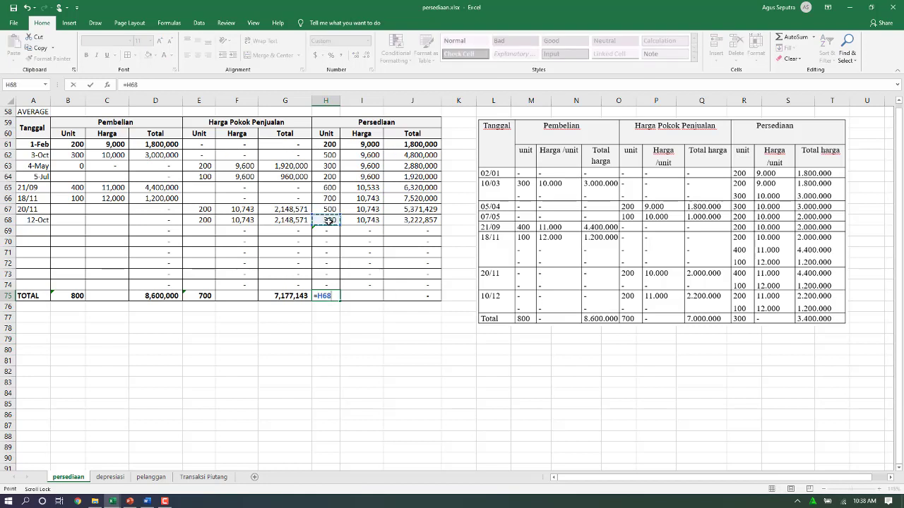
{"action": "key", "text": "Return"}
- Set the TOTAL row's inventory value J75 to =J68, showing 3,222,857
{"action": "left_click", "coordinate": [367, 297]}
{"action": "double_click", "coordinate": [367, 297]}
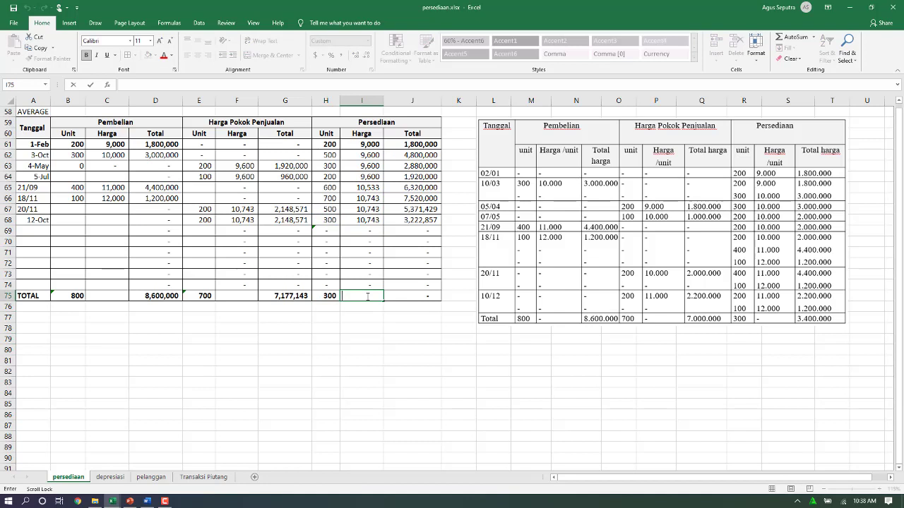
{"action": "type", "text": "="}
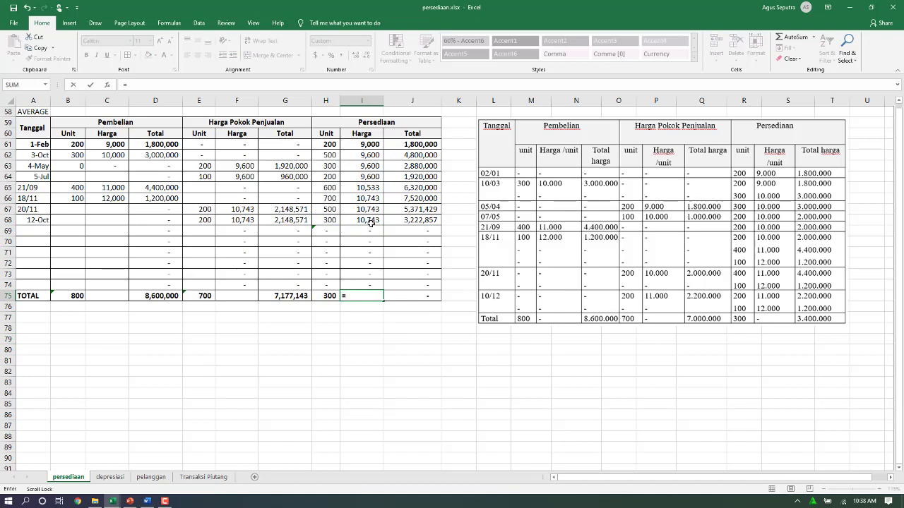
{"action": "key", "text": "Escape"}
{"action": "left_click", "coordinate": [428, 299]}
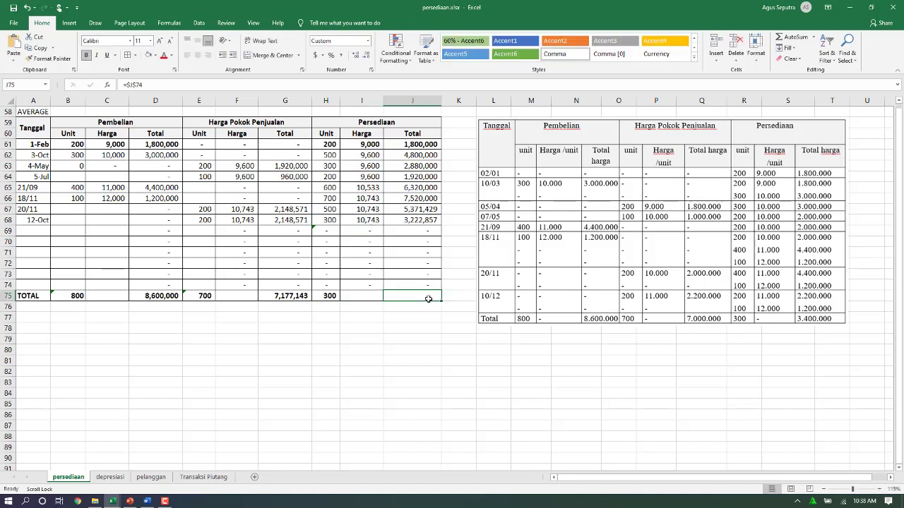
{"action": "type", "text": "="}
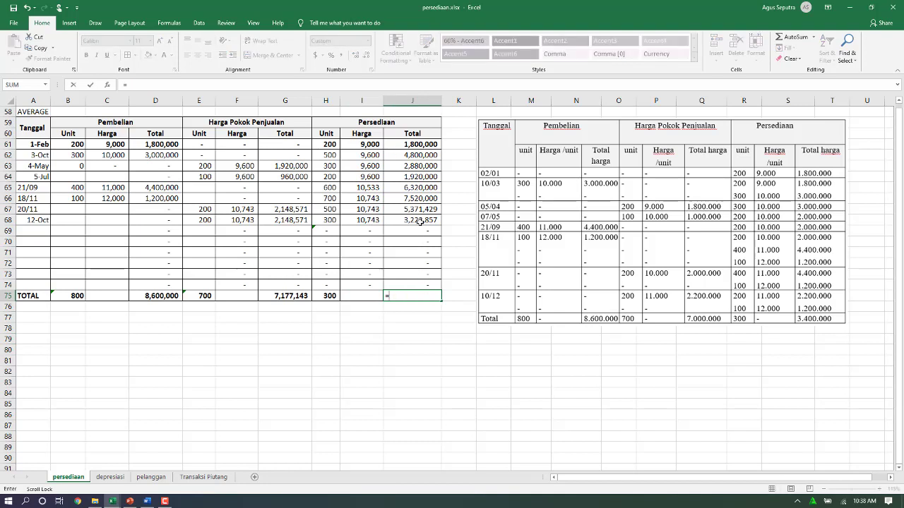
{"action": "left_click", "coordinate": [421, 222]}
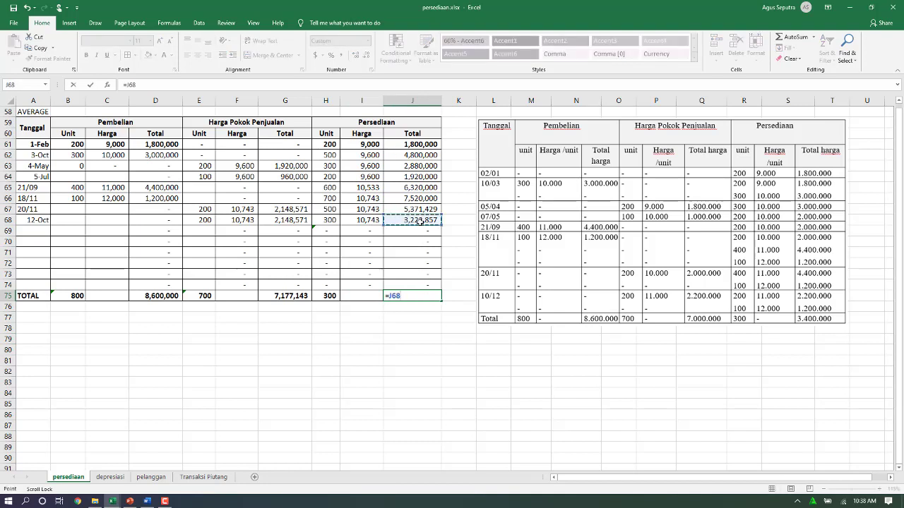
{"action": "key", "text": "Return"}
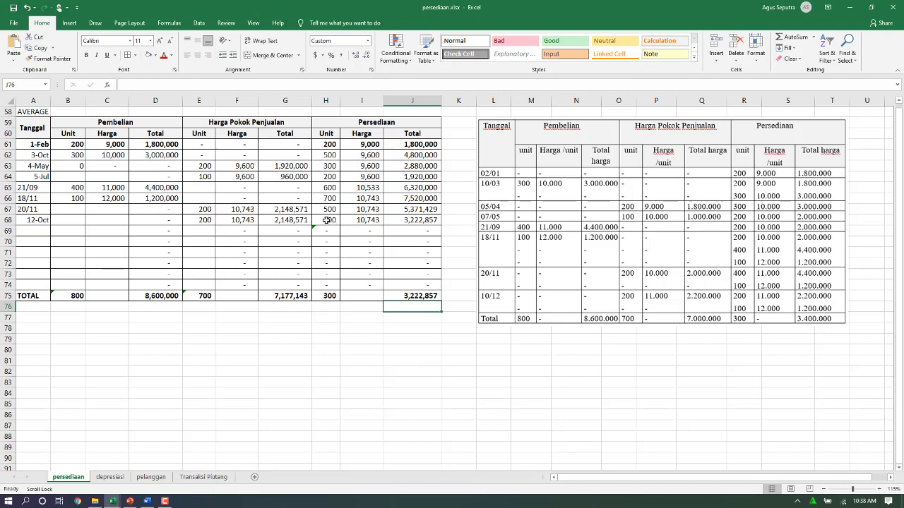
- Compute the TOTAL row's average price in I75 as =J75/H75, giving 10,743
{"action": "left_click_drag", "start_coordinate": [327, 220], "coordinate": [421, 221]}
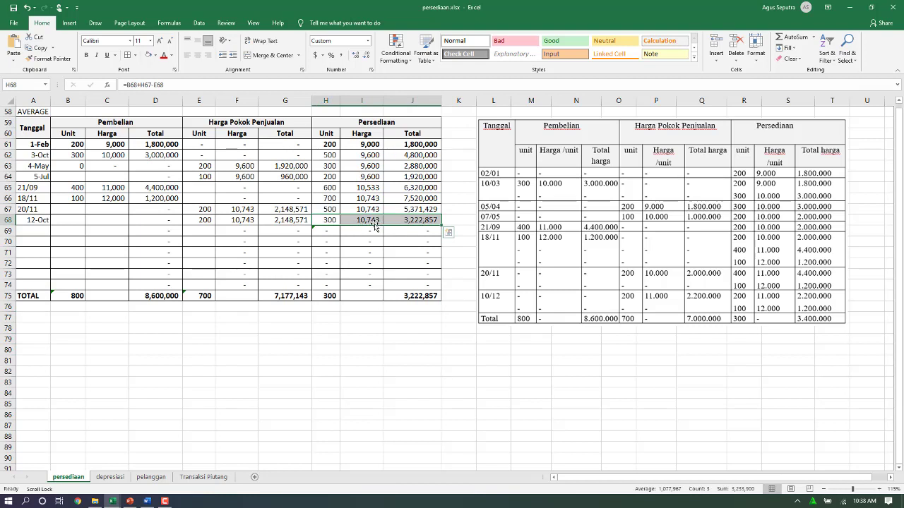
{"action": "left_click", "coordinate": [418, 297]}
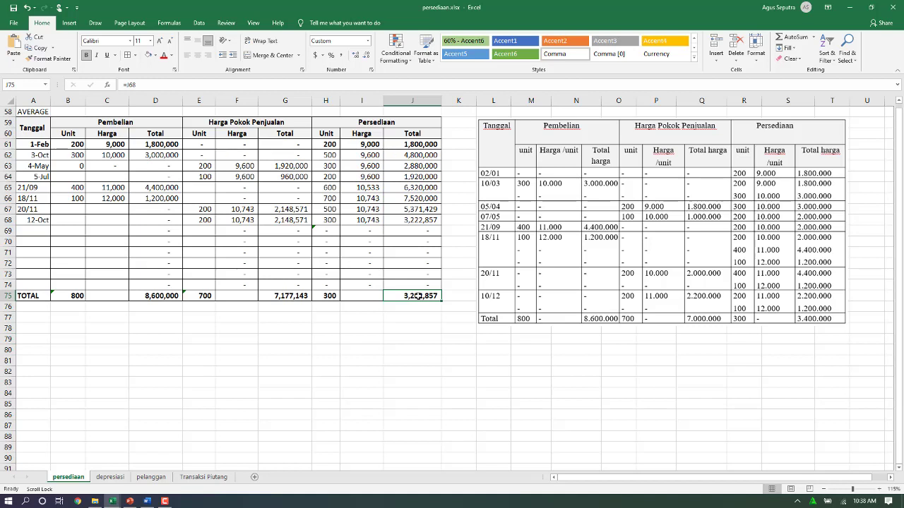
{"action": "left_click", "coordinate": [353, 295]}
{"action": "type", "text": "="}
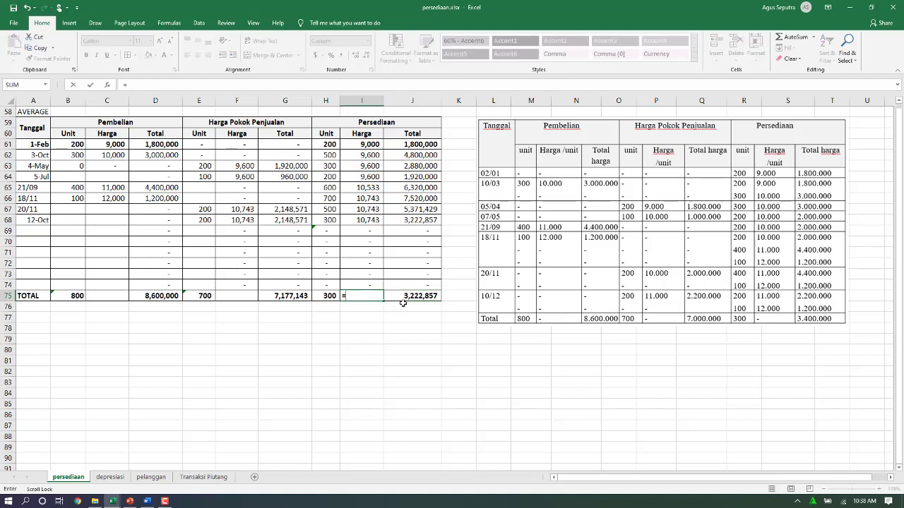
{"action": "left_click", "coordinate": [404, 296]}
{"action": "type", "text": "/"}
{"action": "left_click", "coordinate": [325, 296]}
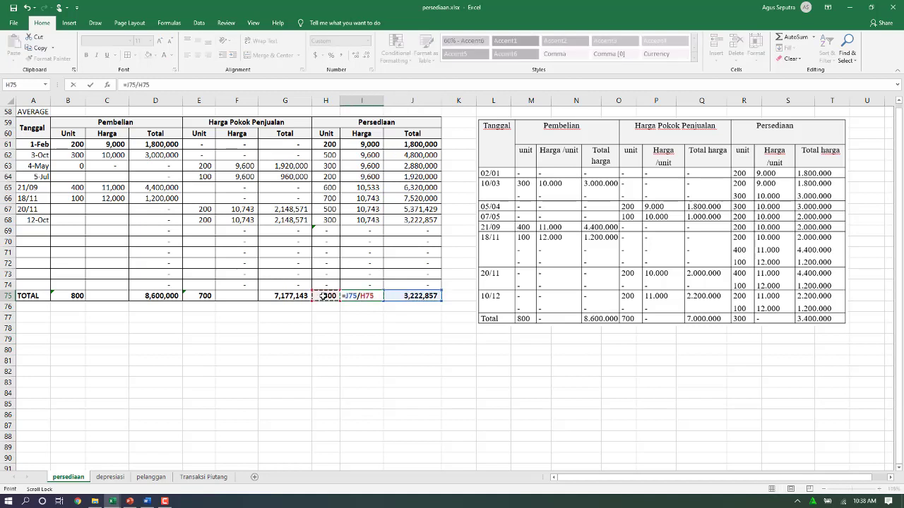
{"action": "key", "text": "Return"}
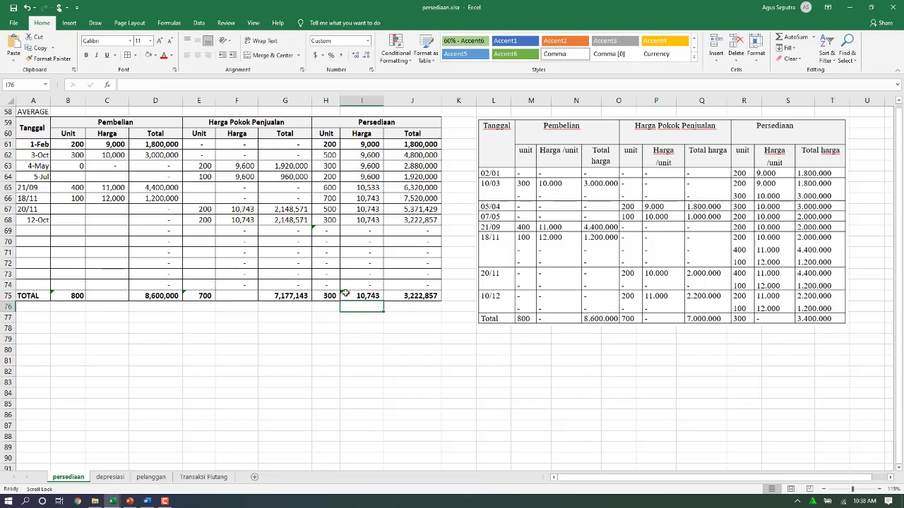
- Add a check sum =J75+G75 in J77 showing 10,400,000
{"action": "left_click", "coordinate": [415, 297]}
{"action": "left_click", "coordinate": [420, 320]}
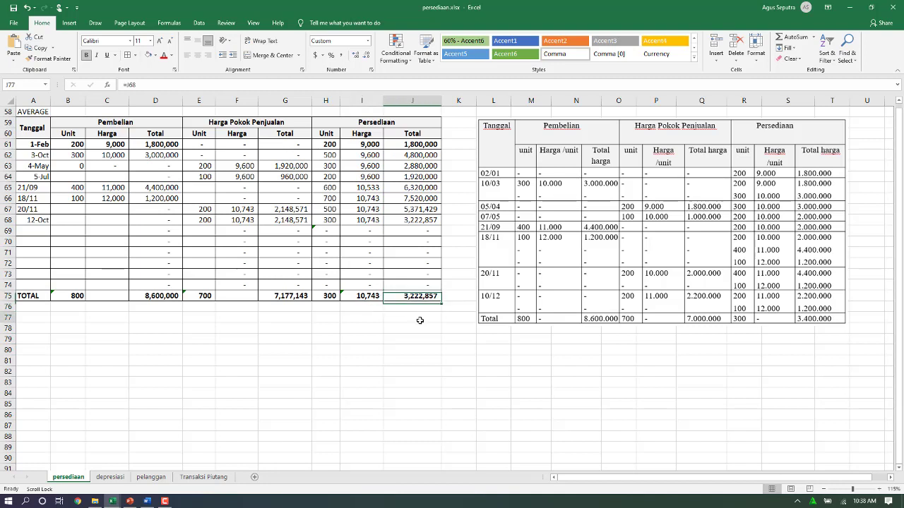
{"action": "type", "text": "="}
{"action": "left_click", "coordinate": [417, 295]}
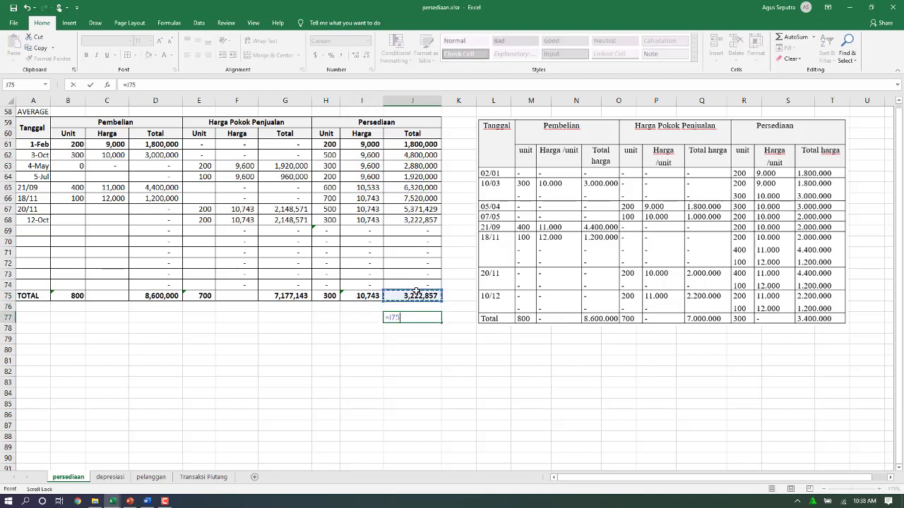
{"action": "type", "text": "+"}
{"action": "left_click", "coordinate": [293, 297]}
{"action": "key", "text": "Return"}
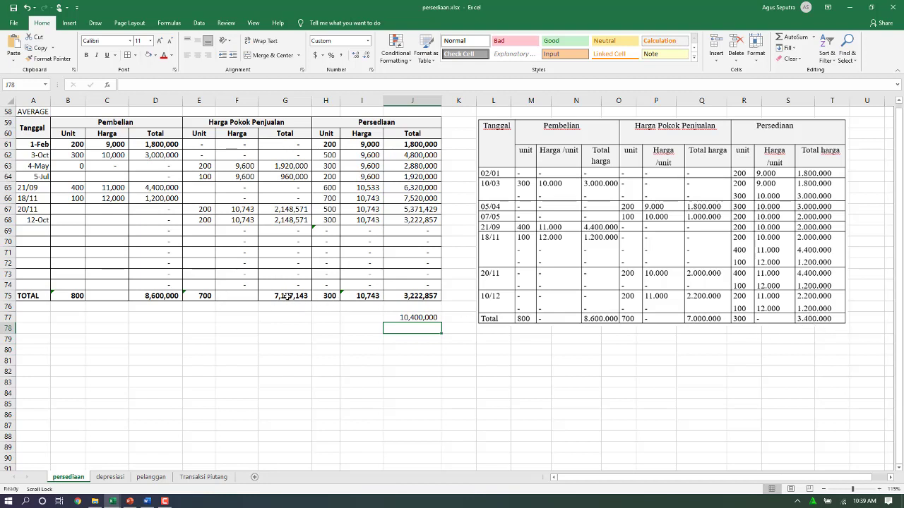
- Review the J75 and G75 formulas, then delete the 10,400,000 check sum from J77
{"action": "left_click", "coordinate": [285, 296]}
{"action": "key", "text": "Right"}
{"action": "key", "text": "Right"}
{"action": "key", "text": "Right"}
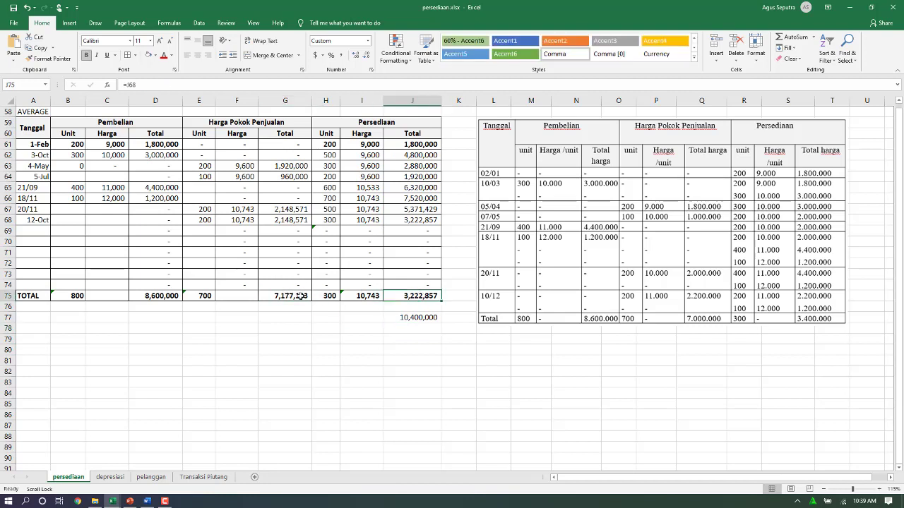
{"action": "left_click", "coordinate": [301, 295]}
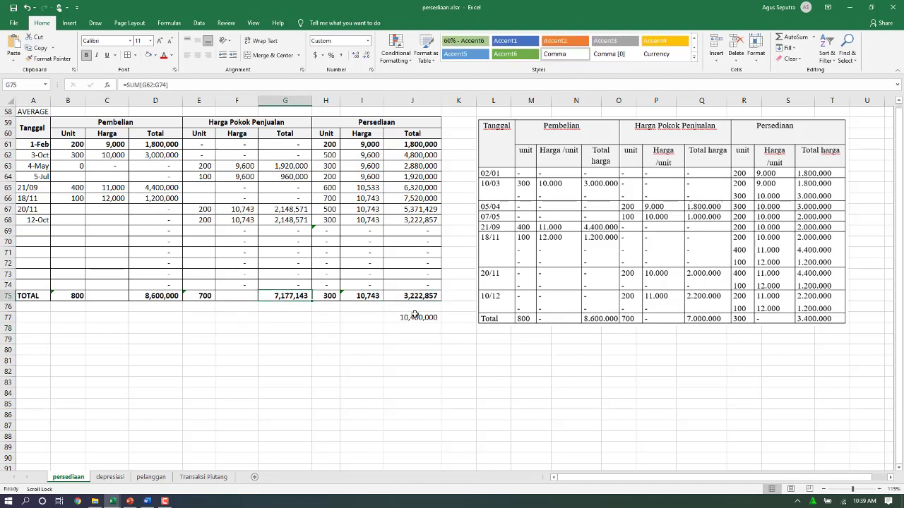
{"action": "left_click", "coordinate": [414, 317]}
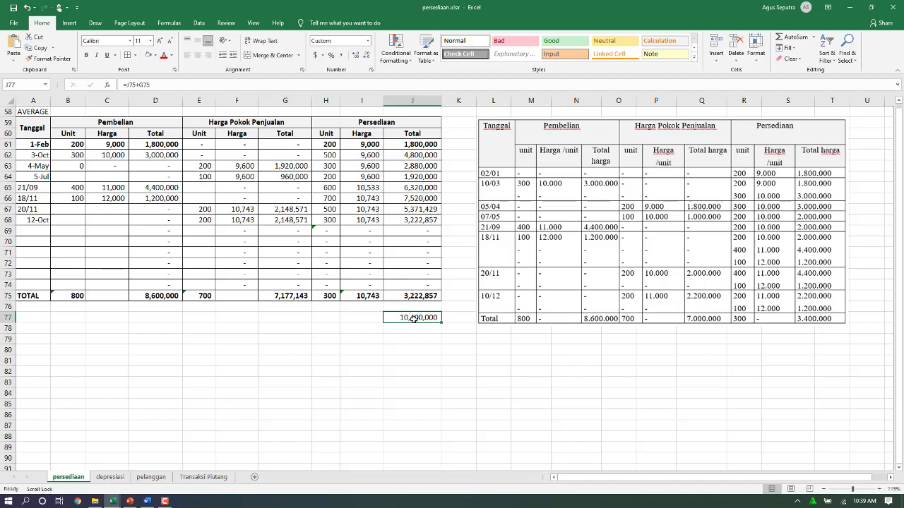
{"action": "key", "text": "Delete"}
{"action": "left_click", "coordinate": [479, 381]}
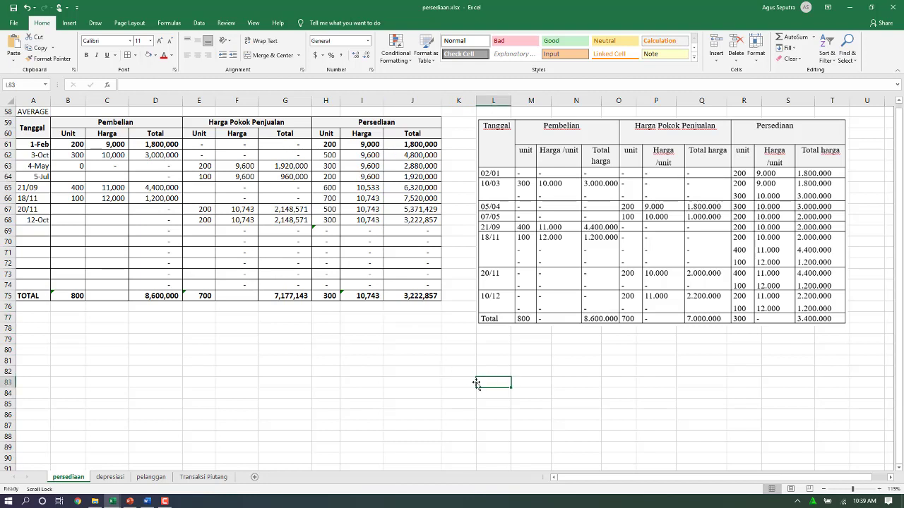